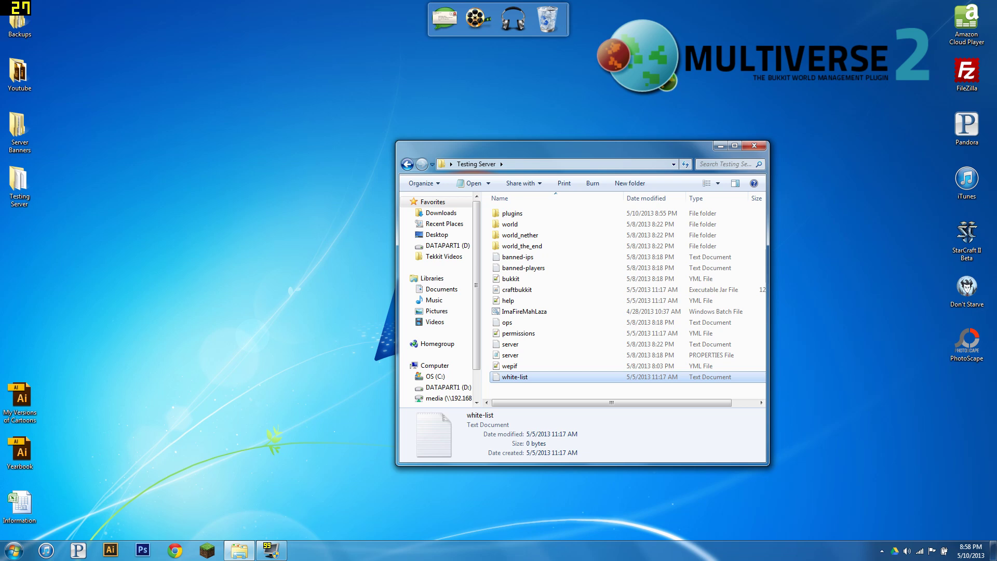
Start the Minecraft server from ImaFireMahLaza.bat in the Testing Server folder.
{"action": "left_click", "coordinate": [524, 207]}
{"action": "double_click", "coordinate": [513, 214]}
{"action": "left_click_drag", "start_coordinate": [529, 263], "coordinate": [522, 283]}
{"action": "left_click", "coordinate": [521, 213]}
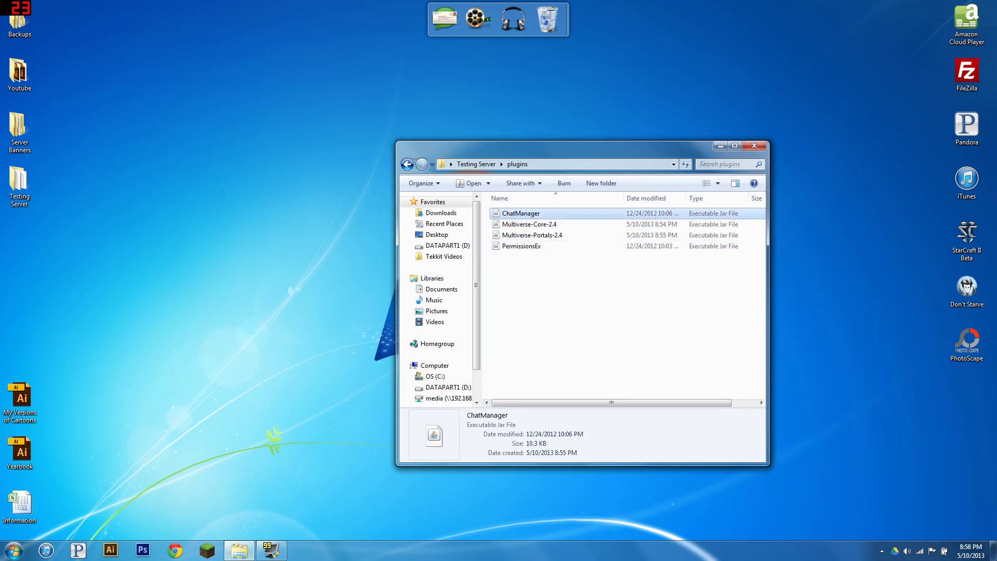
{"action": "left_click", "coordinate": [476, 164]}
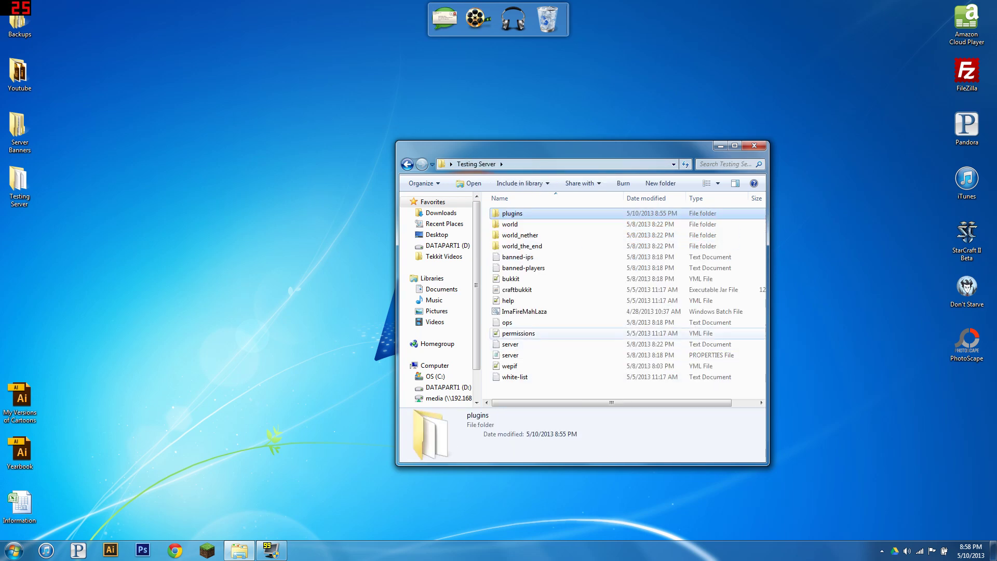
{"action": "double_click", "coordinate": [524, 311]}
{"action": "left_click_drag", "start_coordinate": [186, 25], "coordinate": [205, 159]}
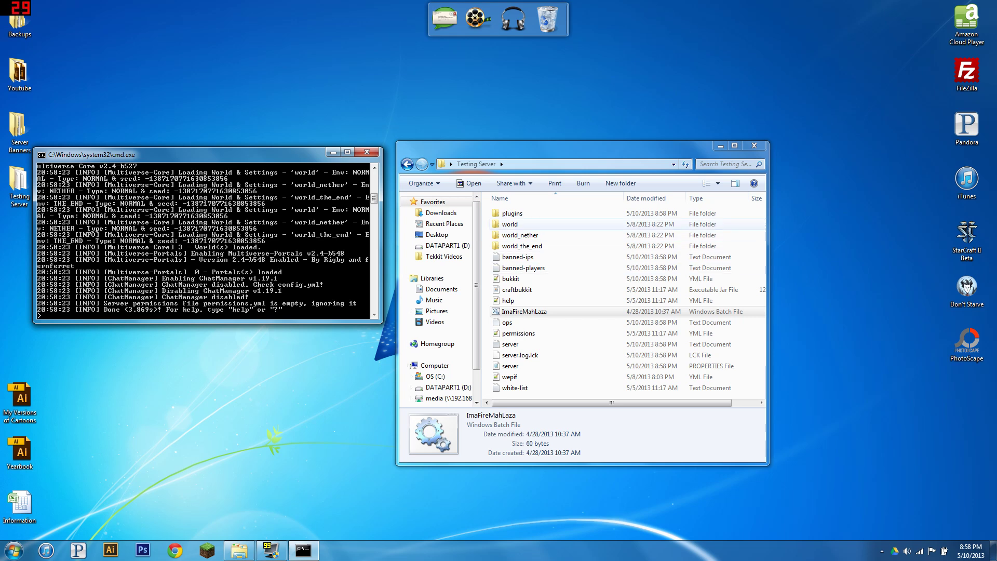
Open PermissionsEx's permissions.yml in Notepad++ and place the cursor on empty line 6.
{"action": "double_click", "coordinate": [513, 213]}
{"action": "double_click", "coordinate": [522, 246]}
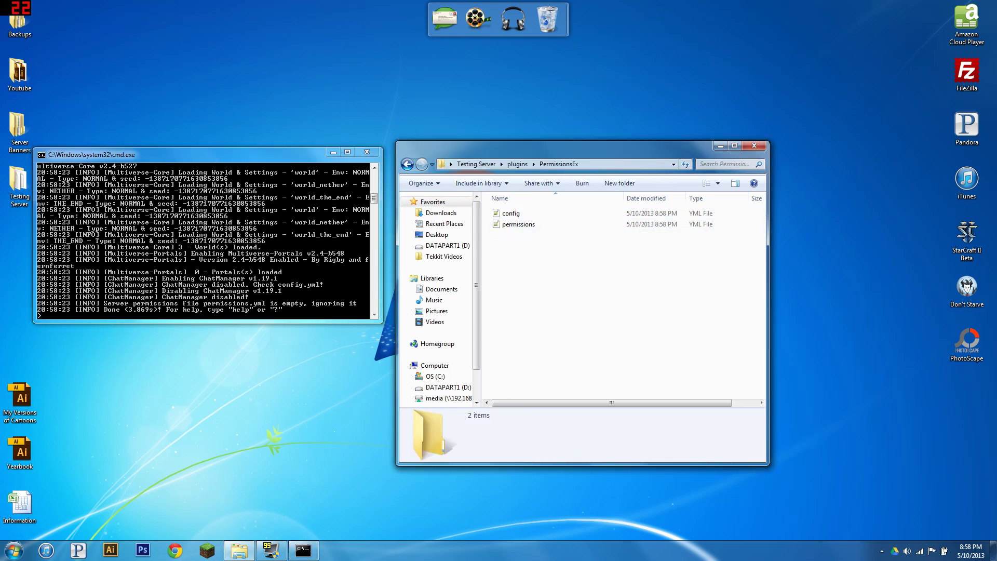
{"action": "double_click", "coordinate": [519, 224]}
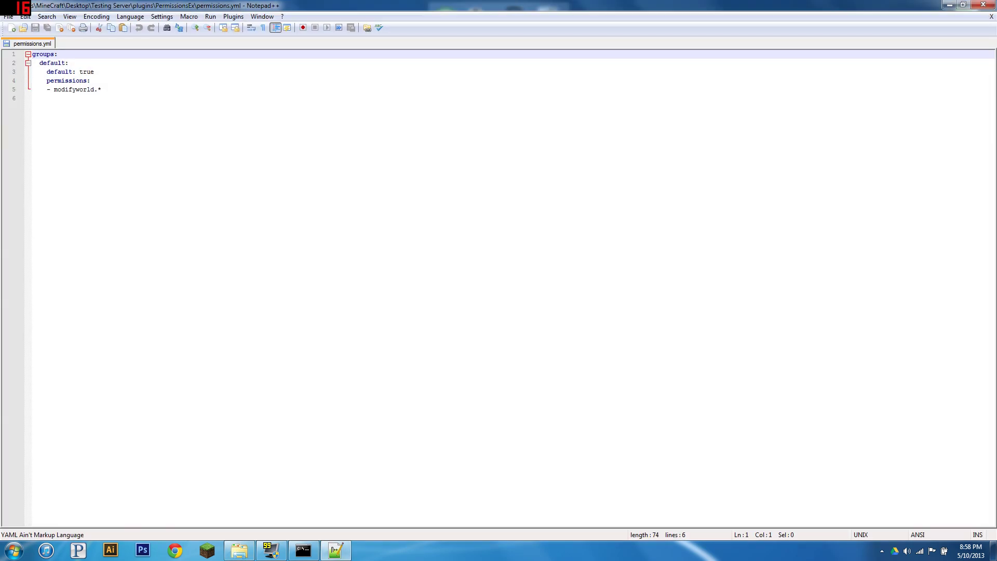
{"action": "left_click", "coordinate": [33, 98]}
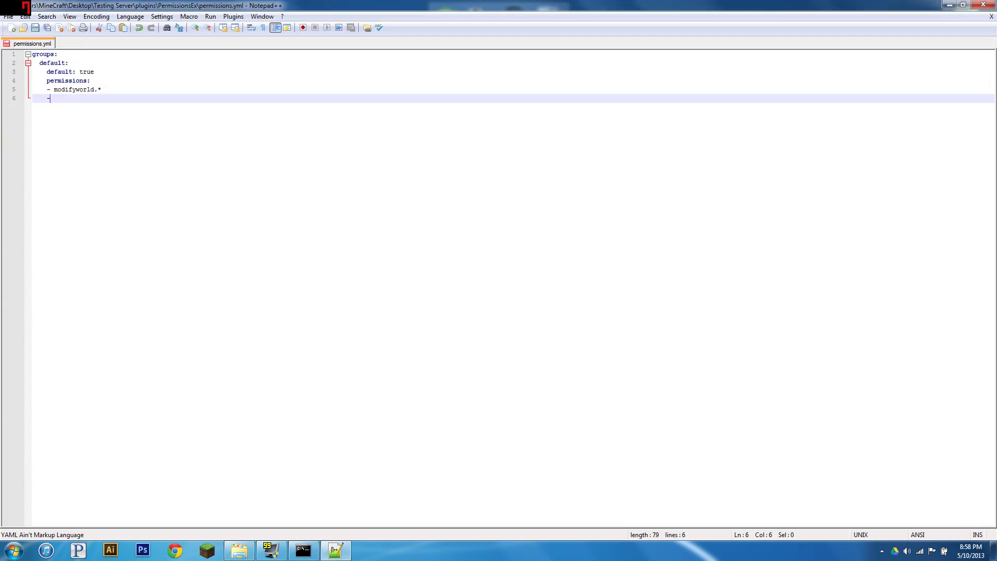
Add '- multiverse.access.world2' to the default group's permissions and save permissions.yml.
{"action": "type", "text": "-"}
{"action": "type", "text": "multiverse.access.WORLDNAME"}
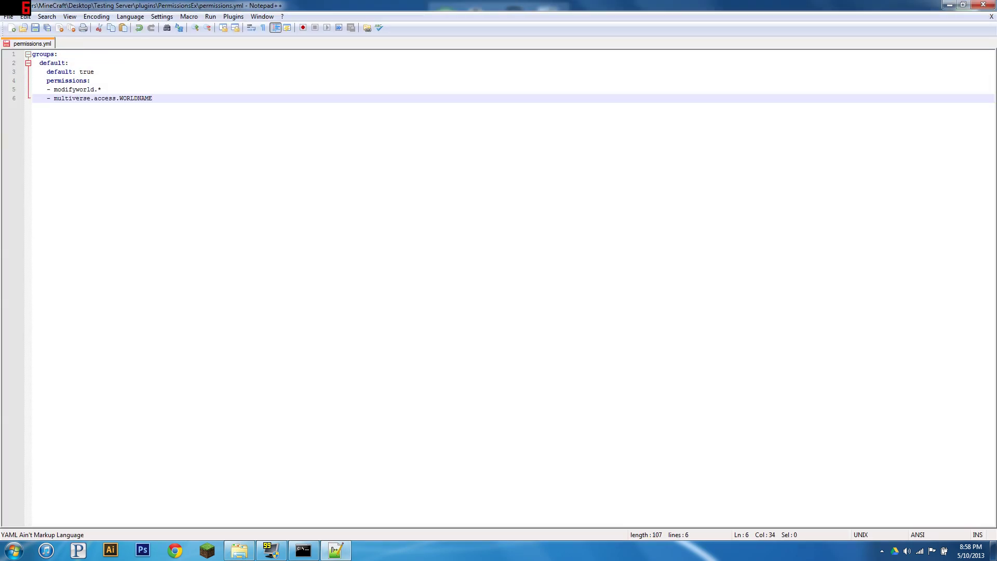
{"action": "key", "text": "BackSpace"}
{"action": "key", "text": "BackSpace"}
{"action": "key", "text": "BackSpace"}
{"action": "key", "text": "BackSpace"}
{"action": "key", "text": "BackSpace"}
{"action": "key", "text": "BackSpace"}
{"action": "key", "text": "BackSpace"}
{"action": "key", "text": "ctrl+z"}
{"action": "key", "text": "BackSpace"}
{"action": "key", "text": "BackSpace"}
{"action": "type", "text": "qu"}
{"action": "key", "text": "BackSpace"}
{"action": "key", "text": "BackSpace"}
{"action": "type", "text": "world"}
{"action": "left_click", "coordinate": [90, 81]}
{"action": "key", "text": "ctrl+s"}
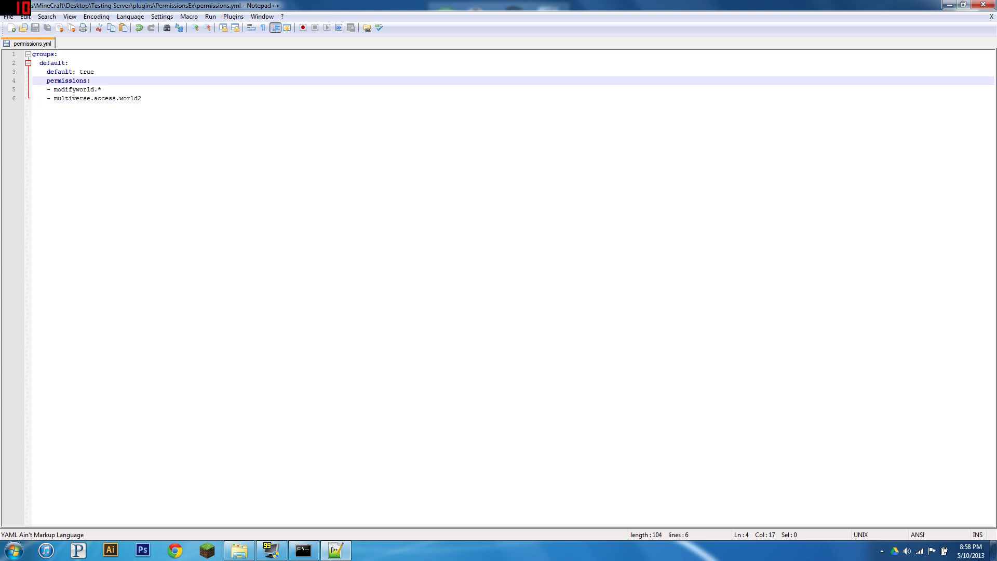
Close Notepad++ and open Multiverse-Core's config.yml from the plugins folder.
{"action": "left_click", "coordinate": [983, 4]}
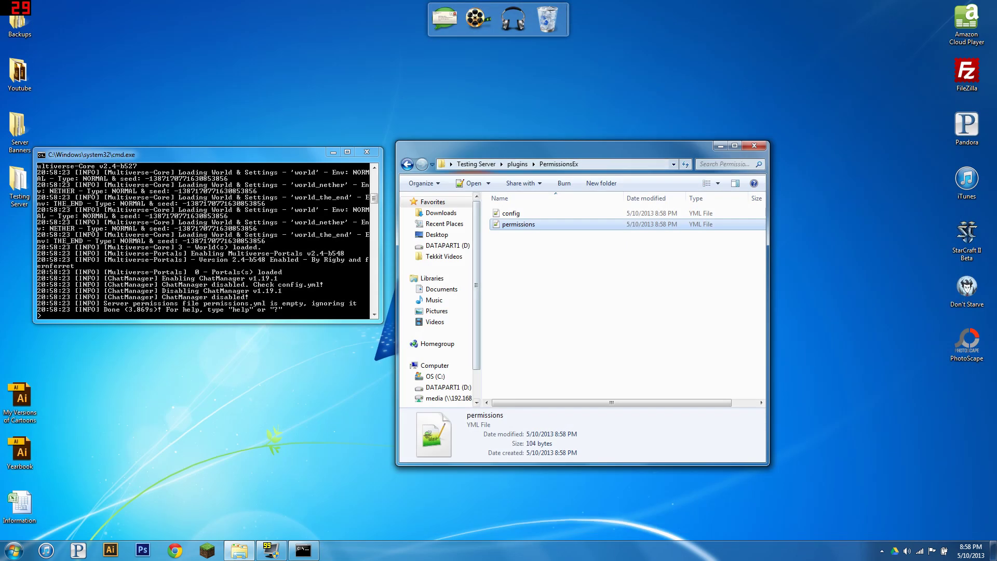
{"action": "left_click", "coordinate": [477, 165]}
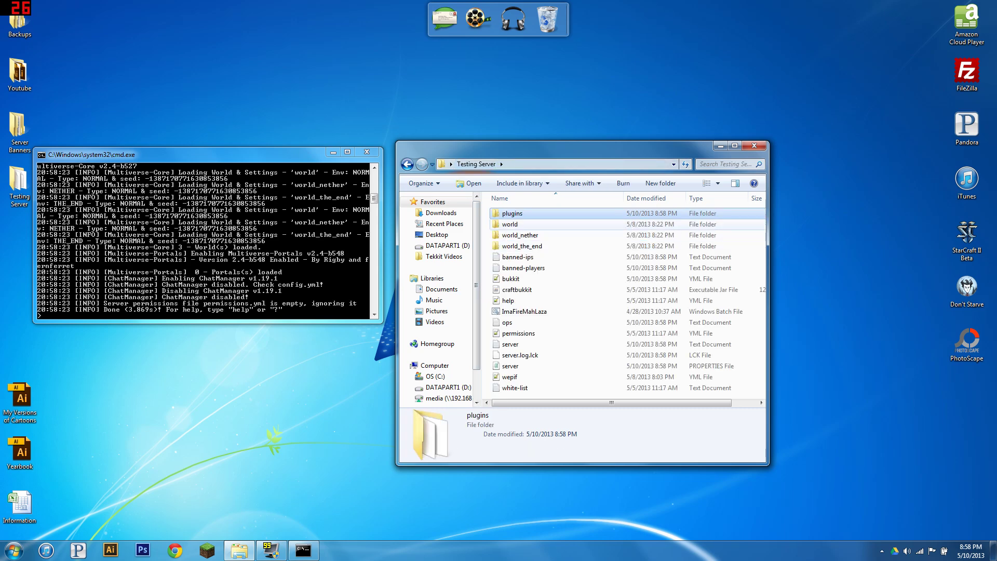
{"action": "double_click", "coordinate": [514, 214]}
{"action": "double_click", "coordinate": [525, 224]}
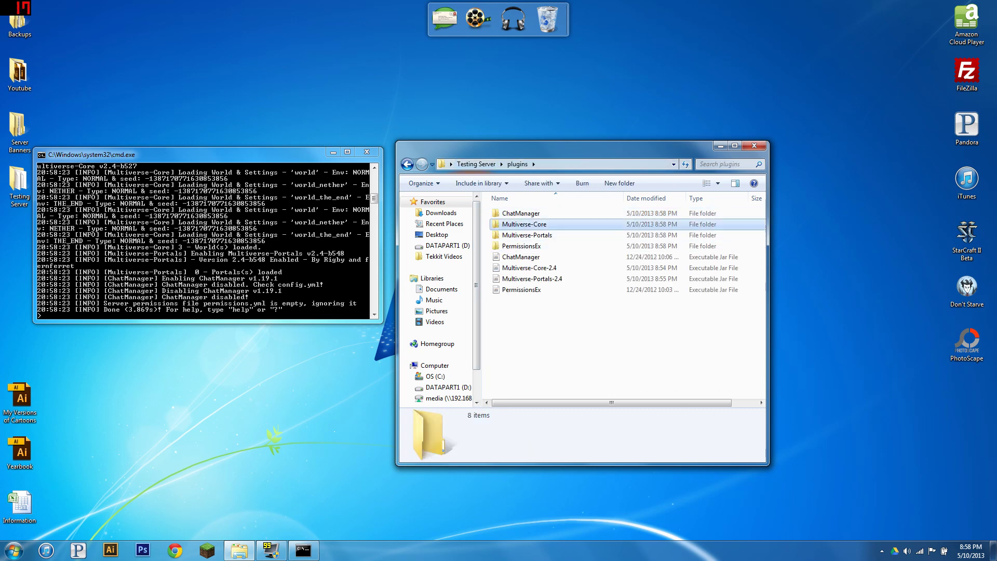
{"action": "double_click", "coordinate": [510, 213]}
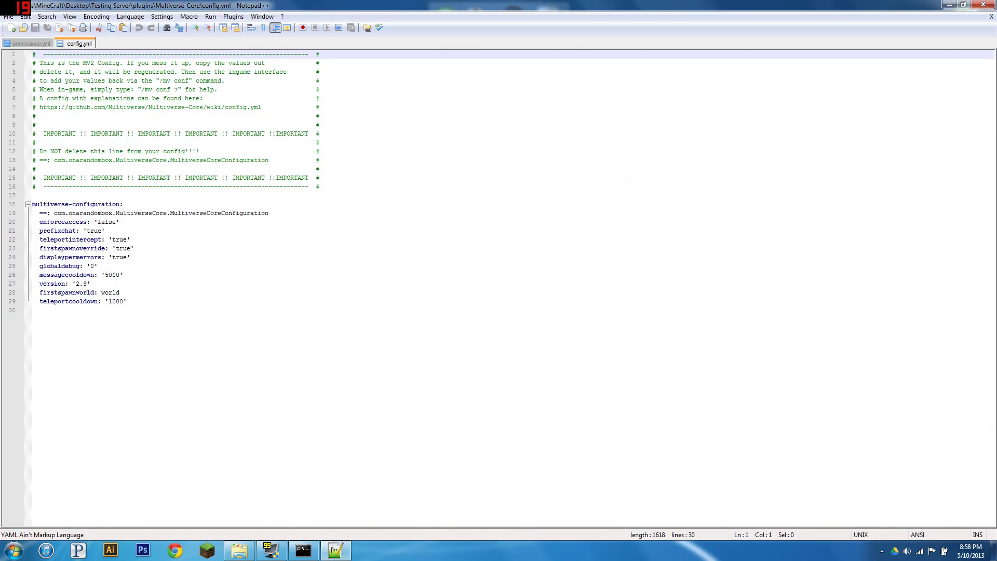
Change prefixchat from true to false in config.yml and save the file.
{"action": "left_click_drag", "start_coordinate": [40, 221], "coordinate": [87, 222]}
{"action": "left_click_drag", "start_coordinate": [40, 231], "coordinate": [76, 231]}
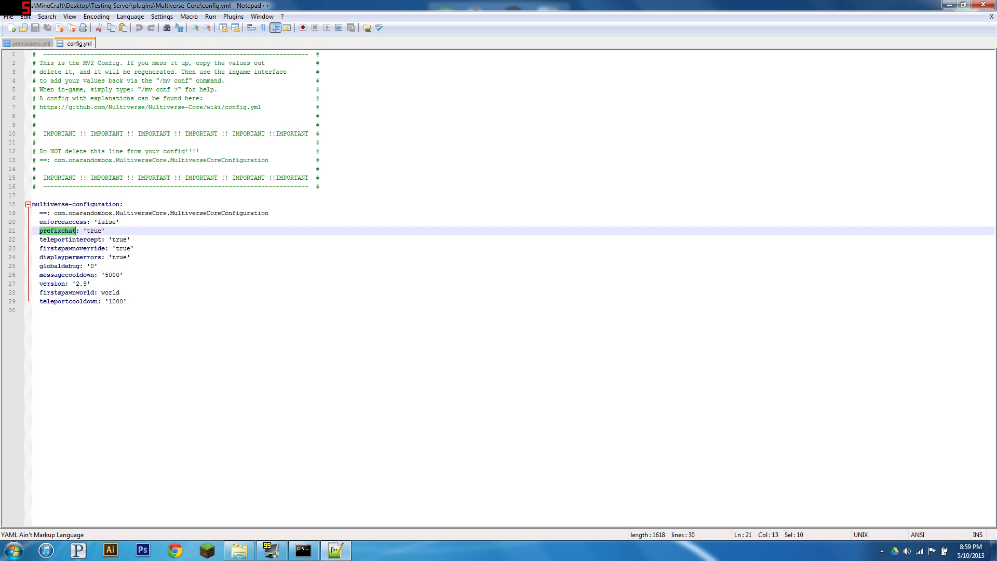
{"action": "double_click", "coordinate": [94, 230]}
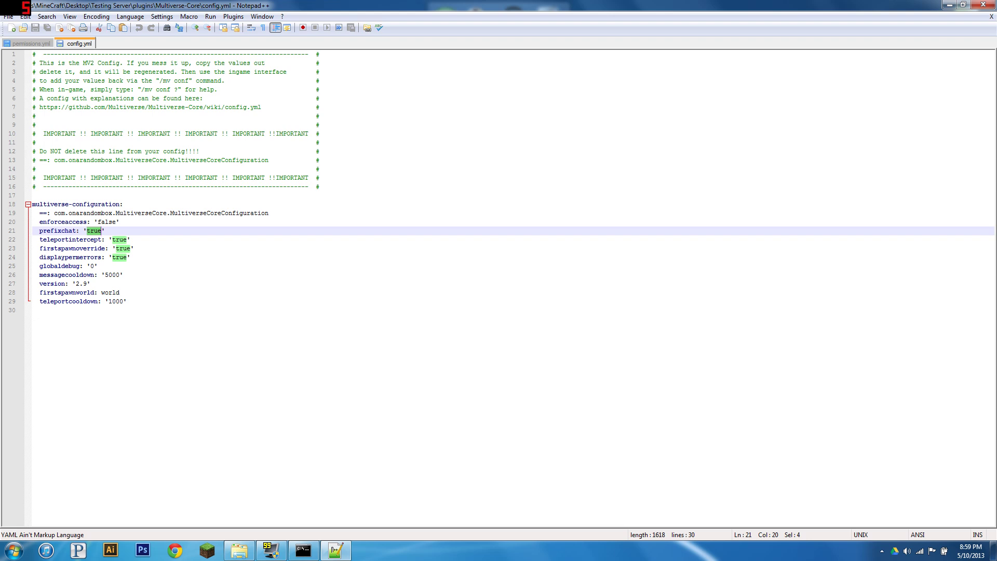
{"action": "type", "text": "fla"}
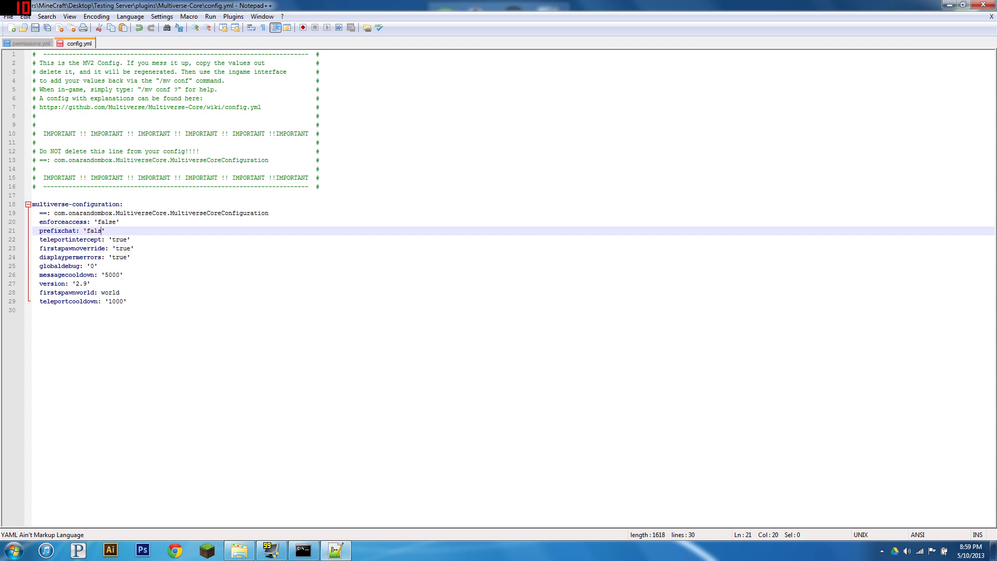
{"action": "left_click", "coordinate": [120, 177]}
{"action": "key", "text": "ctrl+s"}
{"action": "left_click", "coordinate": [125, 204]}
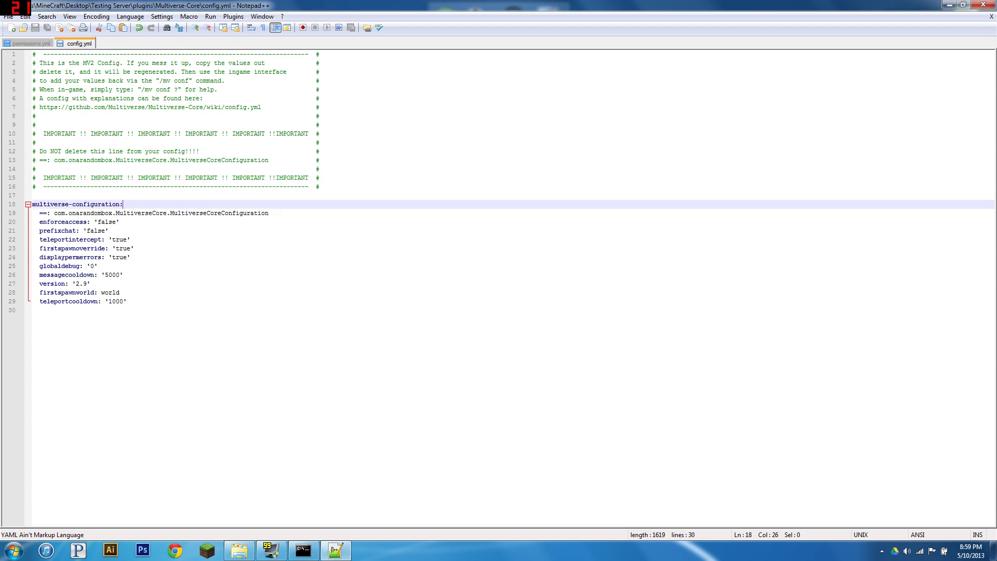
{"action": "triple_click", "coordinate": [177, 134]}
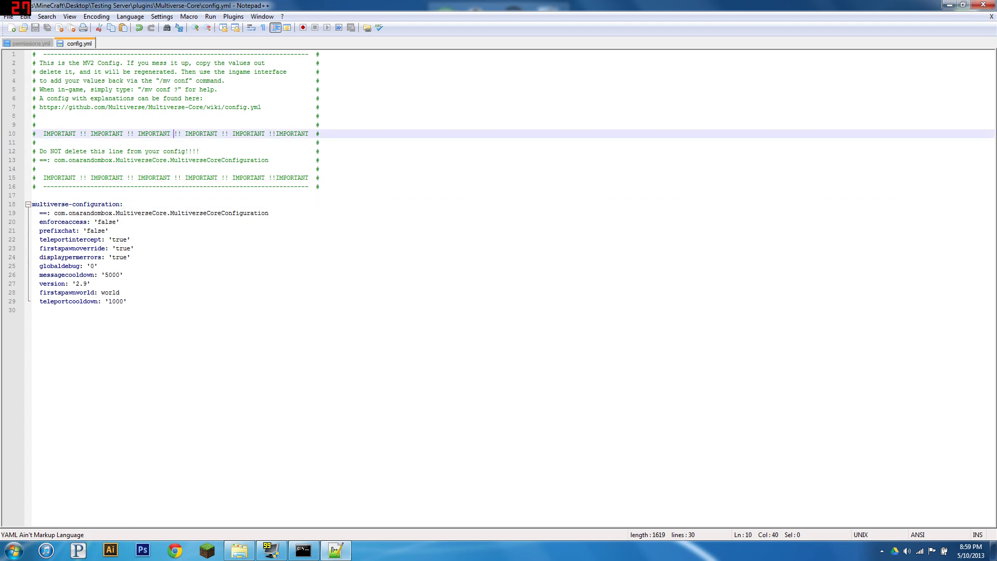
{"action": "left_click", "coordinate": [91, 284]}
Close Notepad++ and browse Explorer back to the plugins folder.
{"action": "left_click", "coordinate": [984, 5]}
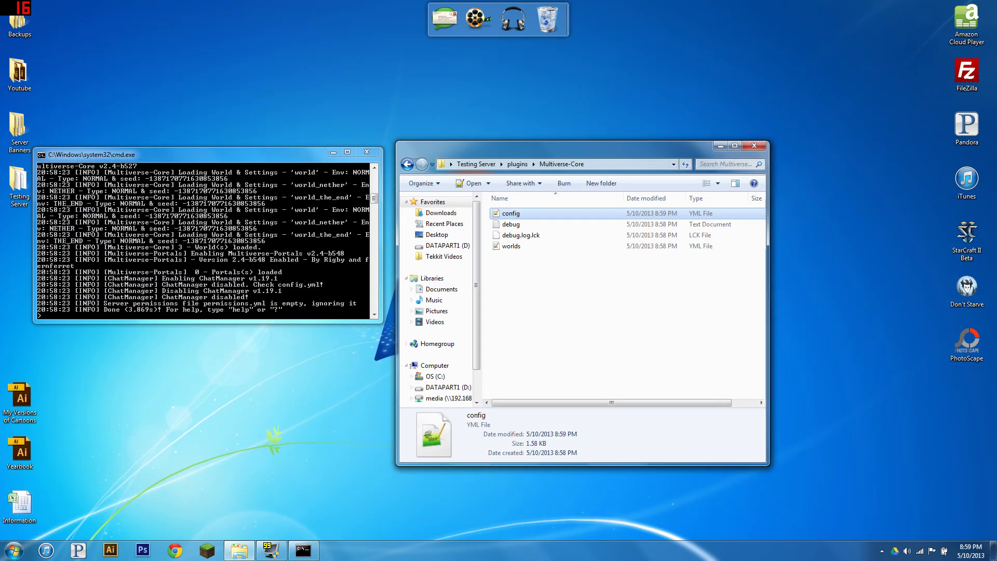
{"action": "left_click", "coordinate": [477, 164]}
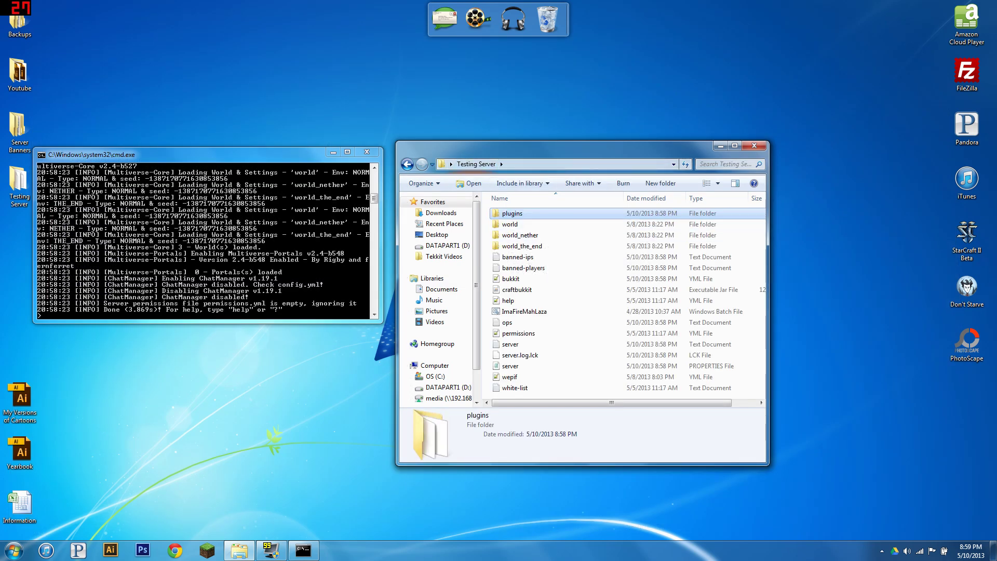
{"action": "double_click", "coordinate": [514, 213]}
{"action": "left_click", "coordinate": [519, 246]}
{"action": "left_click", "coordinate": [521, 235]}
{"action": "left_click", "coordinate": [523, 225]}
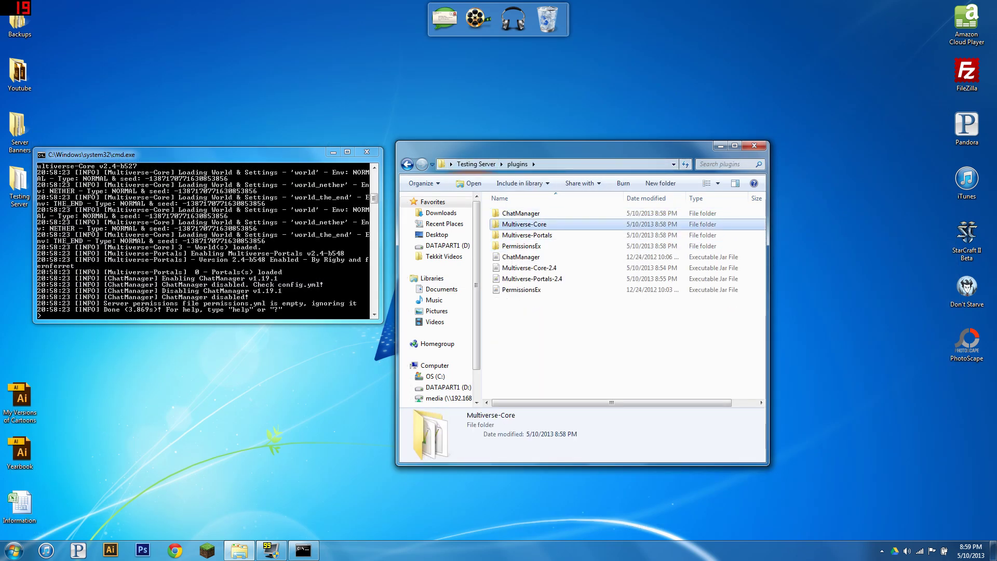
{"action": "left_click", "coordinate": [540, 332]}
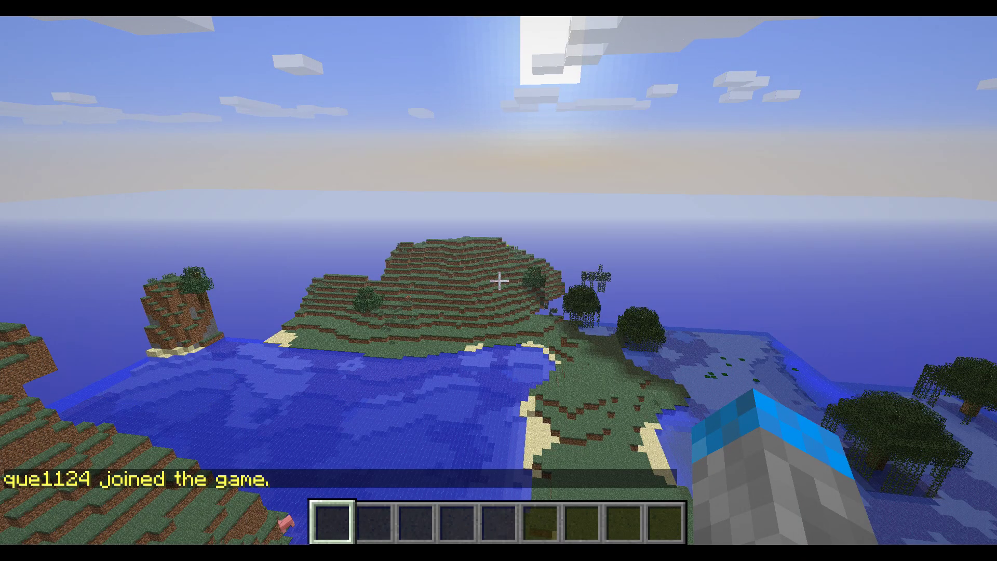
Run '/mv create world2 normal' to create world2 with the normal environment.
{"action": "key", "text": "slash"}
{"action": "type", "text": "mv "}
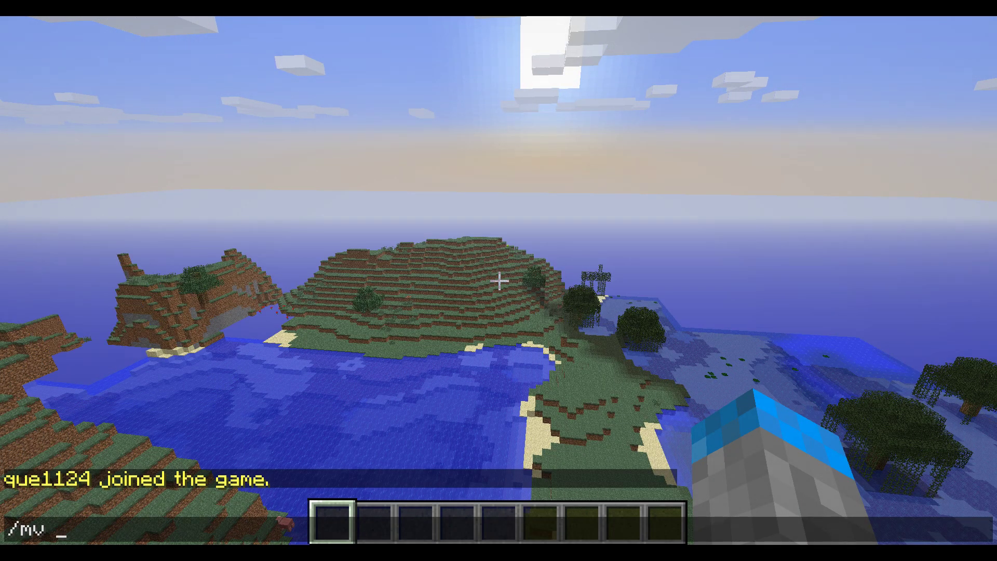
{"action": "type", "text": "create world2"}
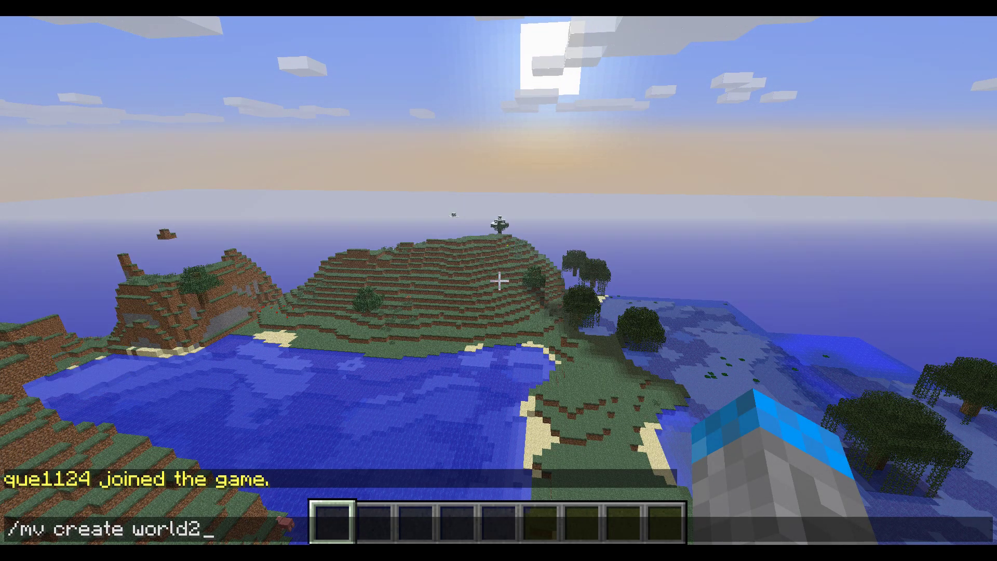
{"action": "key", "text": "Return"}
{"action": "key", "text": "slash"}
{"action": "key", "text": "Up"}
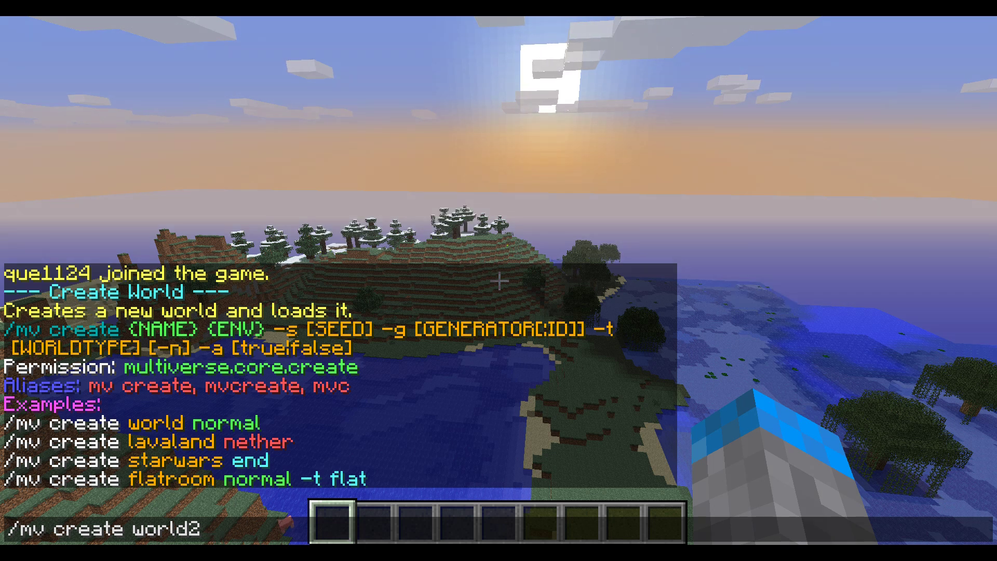
{"action": "type", "text": "hard"}
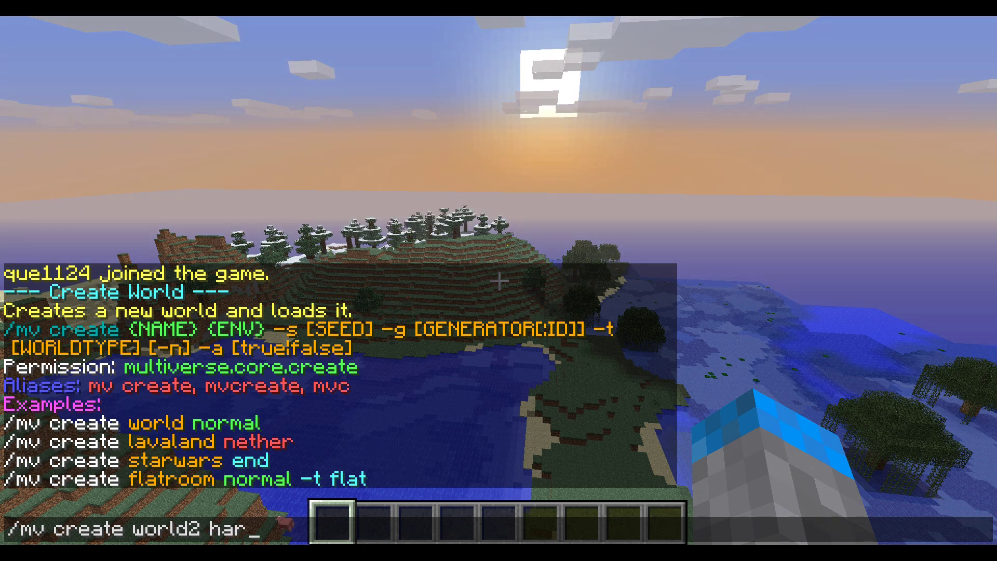
{"action": "key", "text": "BackSpace"}
{"action": "key", "text": "BackSpace"}
{"action": "key", "text": "BackSpace"}
{"action": "key", "text": "BackSpace"}
{"action": "type", "text": "normal"}
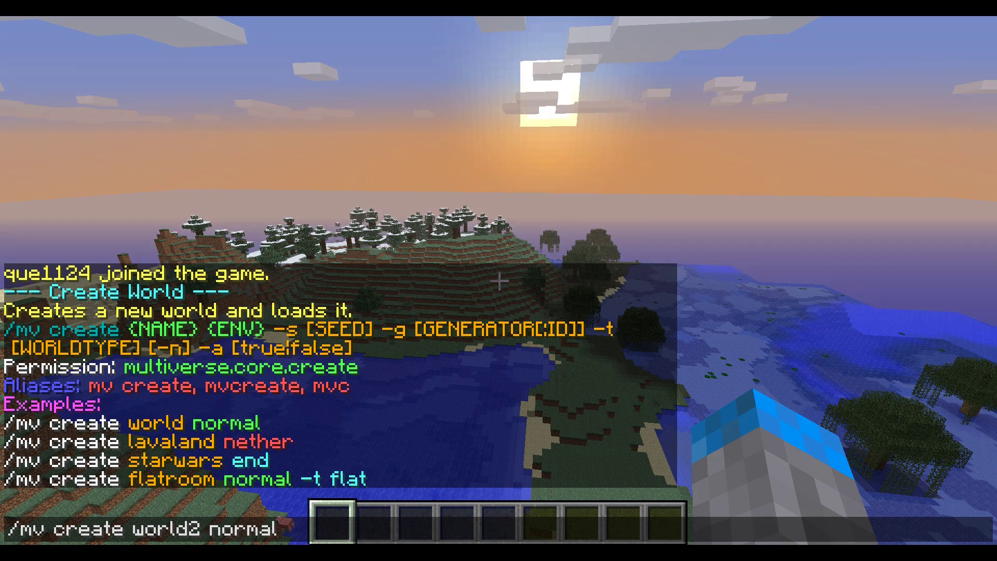
{"action": "key", "text": "Return"}
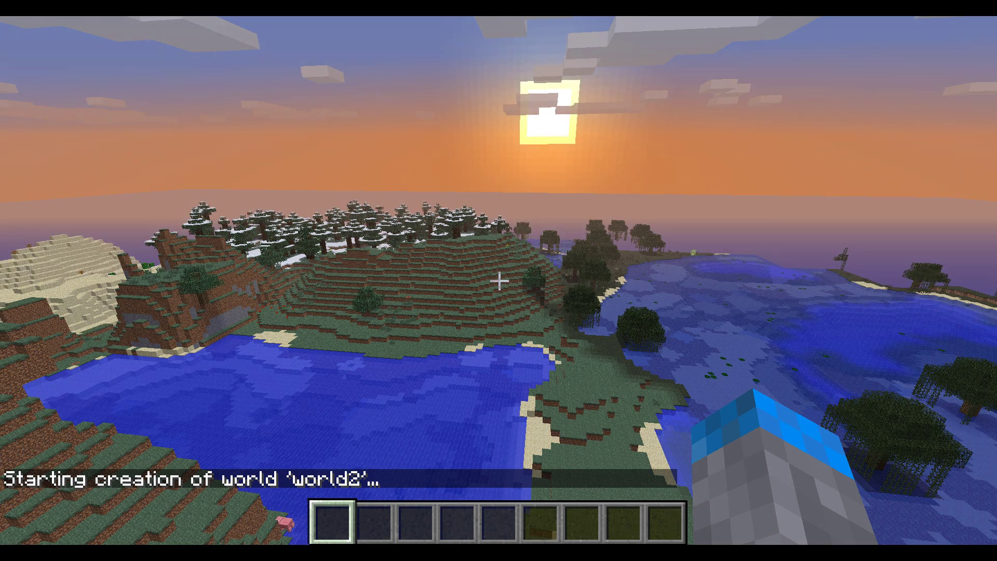
{"action": "mouse_move", "coordinate": [500, 281]}
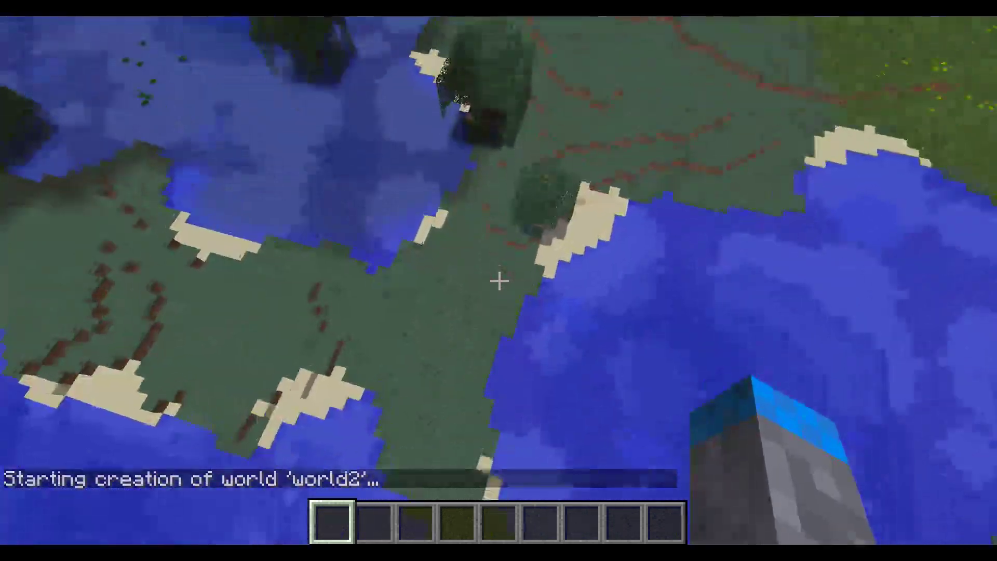
{"action": "key", "text": "space"}
{"action": "key", "text": "space"}
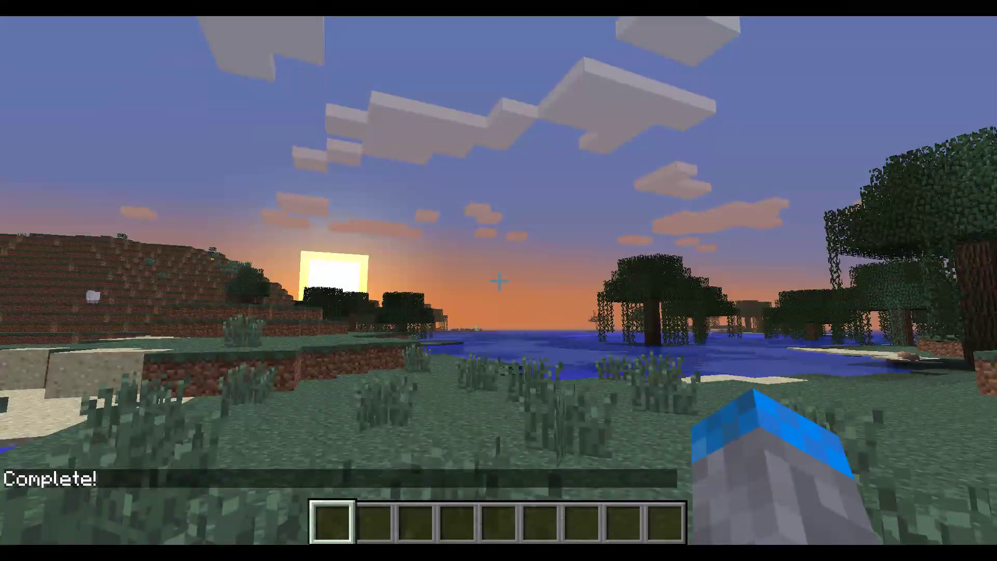
Run /mvp wand to receive the Multiverse Portal Wand (a wooden axe).
{"action": "key", "text": "slash"}
{"action": "type", "text": "//"}
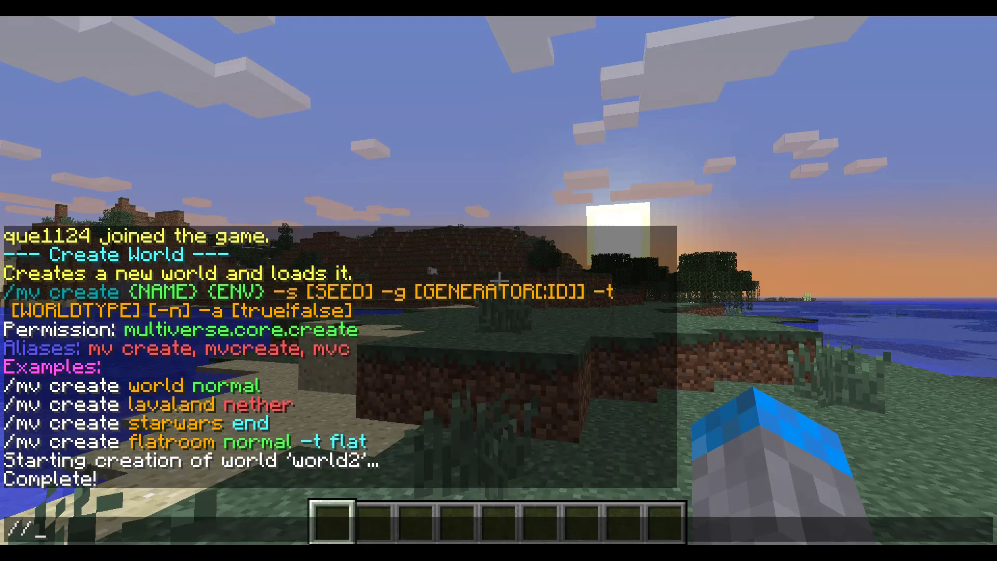
{"action": "key", "text": "Return"}
{"action": "key", "text": "slash"}
{"action": "type", "text": "mv wand"}
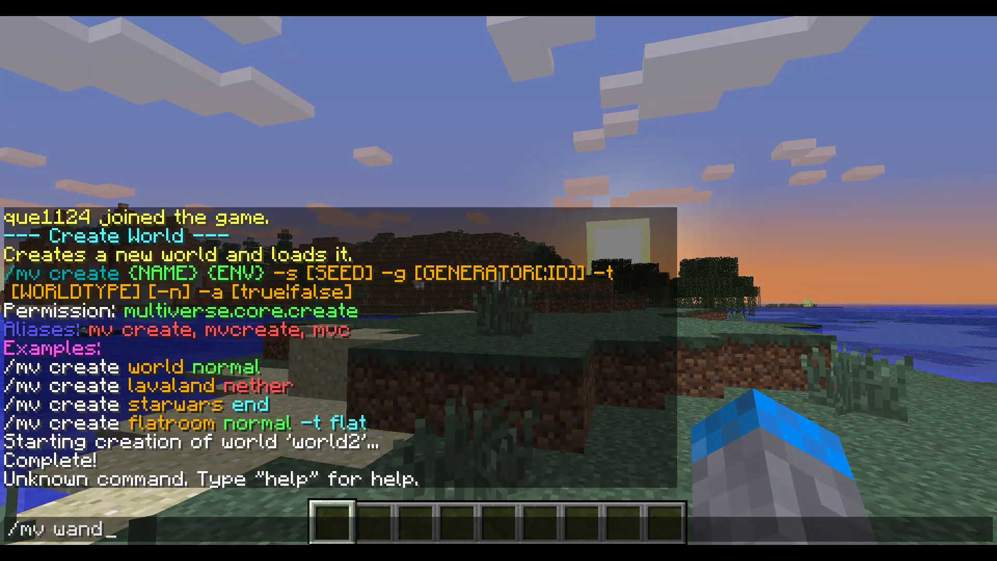
{"action": "key", "text": "Return"}
{"action": "key", "text": "slash"}
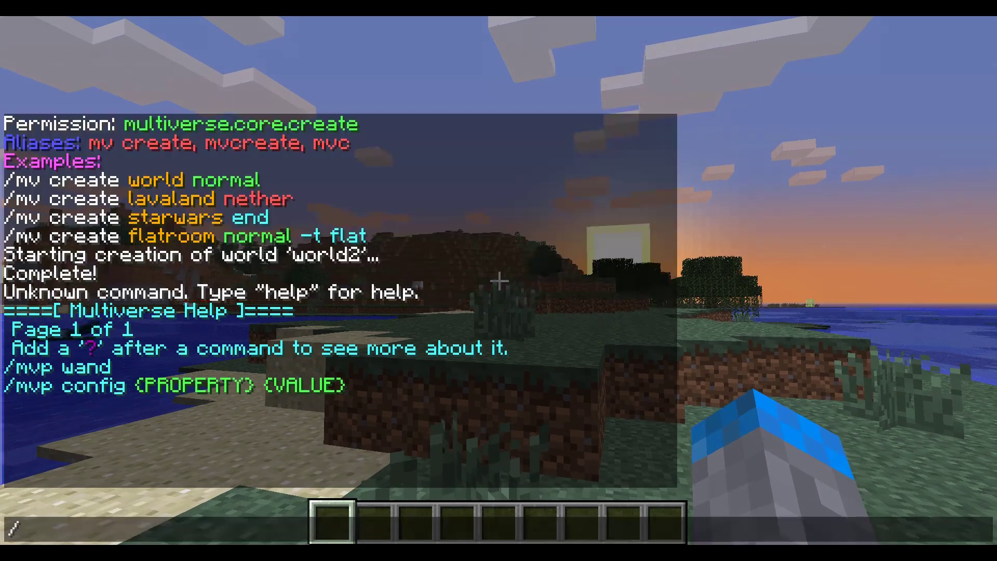
{"action": "type", "text": "vpo"}
{"action": "key", "text": "BackSpace"}
{"action": "key", "text": "BackSpace"}
{"action": "key", "text": "BackSpace"}
{"action": "type", "text": "mvp a"}
{"action": "key", "text": "BackSpace"}
{"action": "type", "text": "wand"}
{"action": "key", "text": "Return"}
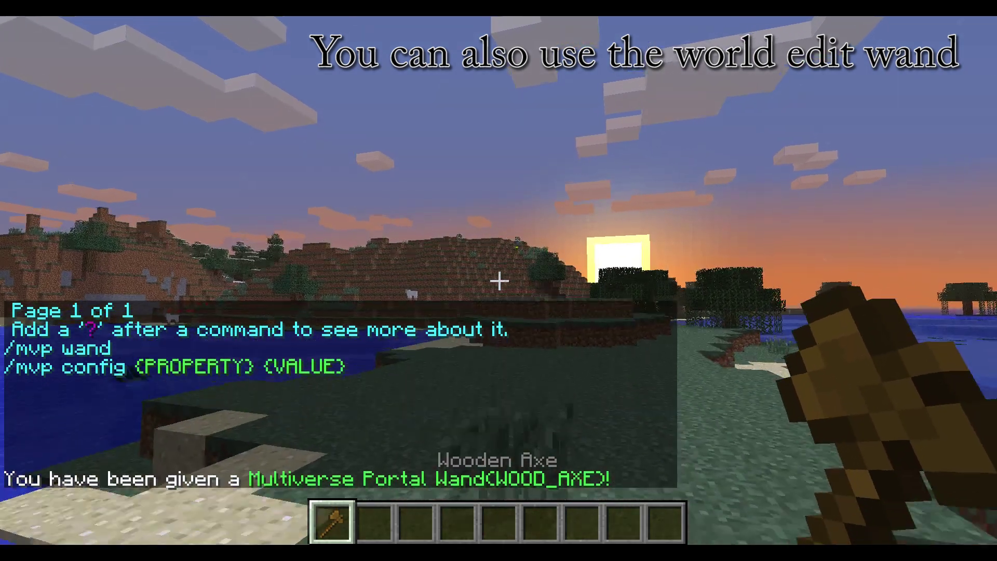
Scroll through the chat history to confirm the wand message, then close chat.
{"action": "key", "text": "t"}
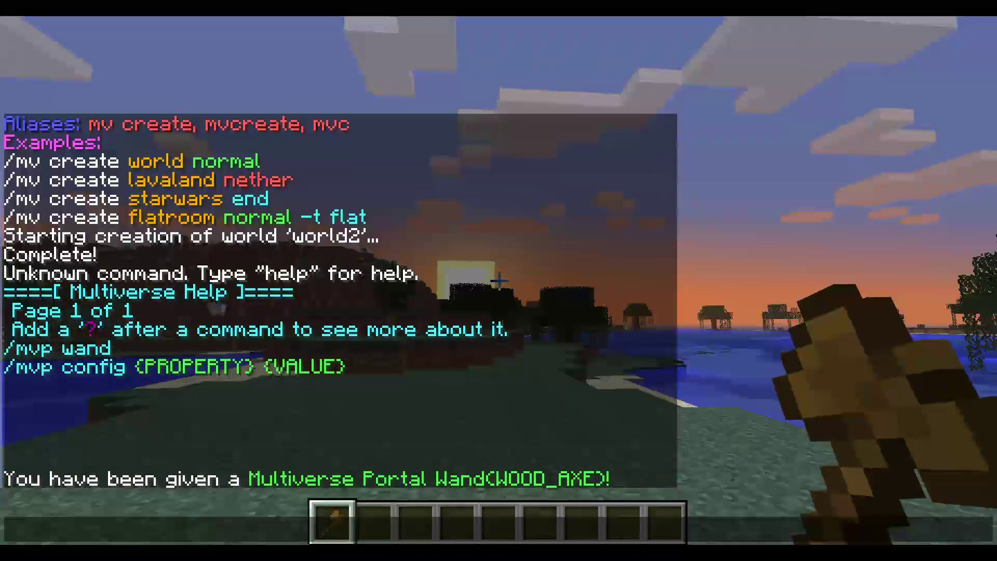
{"action": "scroll", "coordinate": [338, 300], "scroll_direction": "up", "scroll_amount": 1}
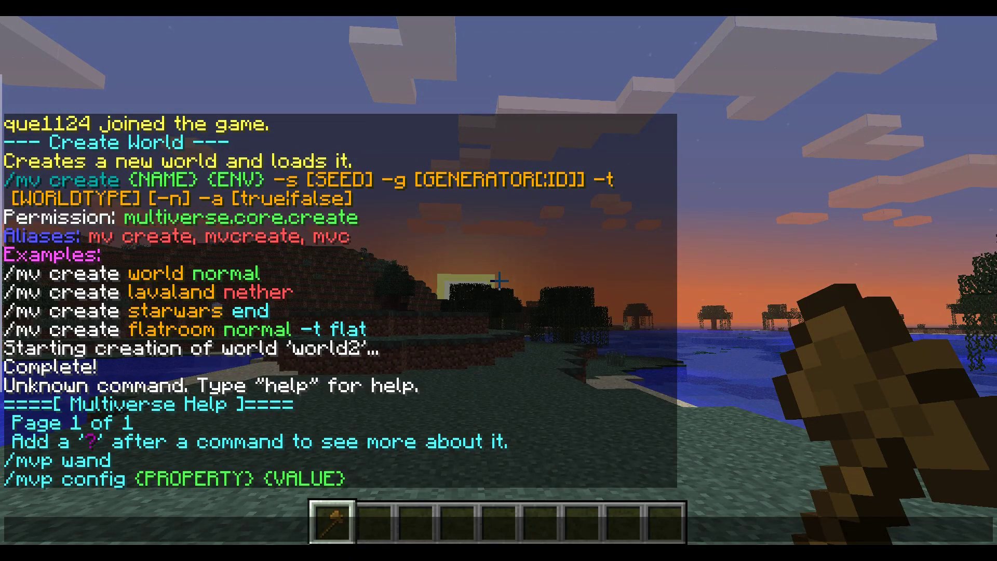
{"action": "scroll", "coordinate": [338, 300], "scroll_direction": "down", "scroll_amount": 1}
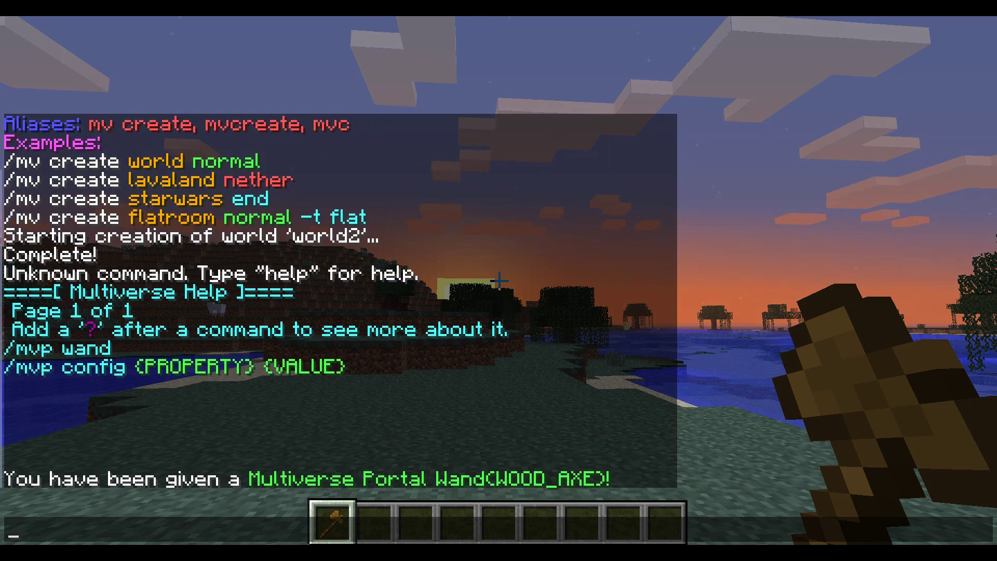
{"action": "key", "text": "Escape"}
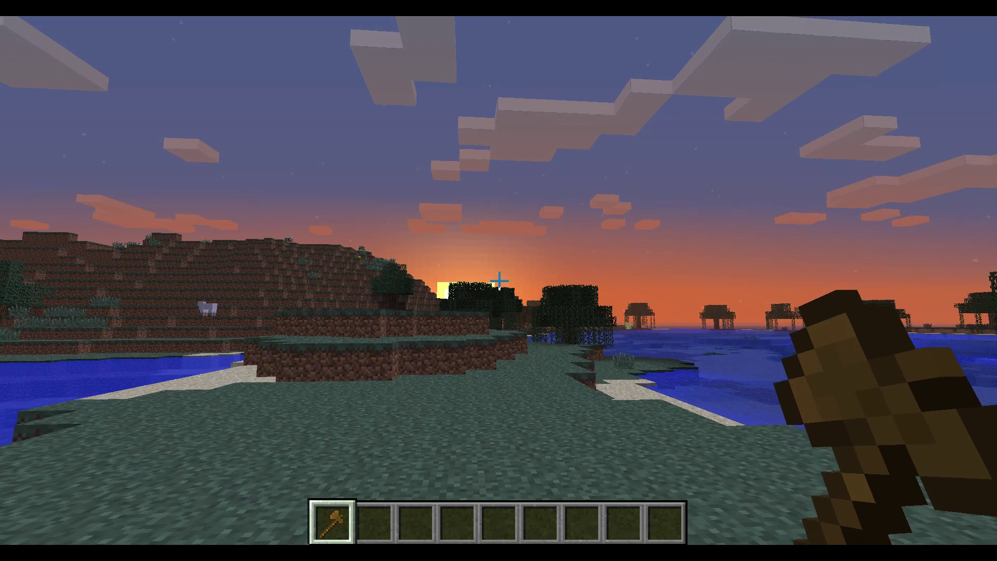
Put Oak Wood Planks in hotbar slot 2 and place three planks on the shore.
{"action": "key", "text": "e"}
{"action": "left_click", "coordinate": [479, 192]}
{"action": "left_click", "coordinate": [368, 387]}
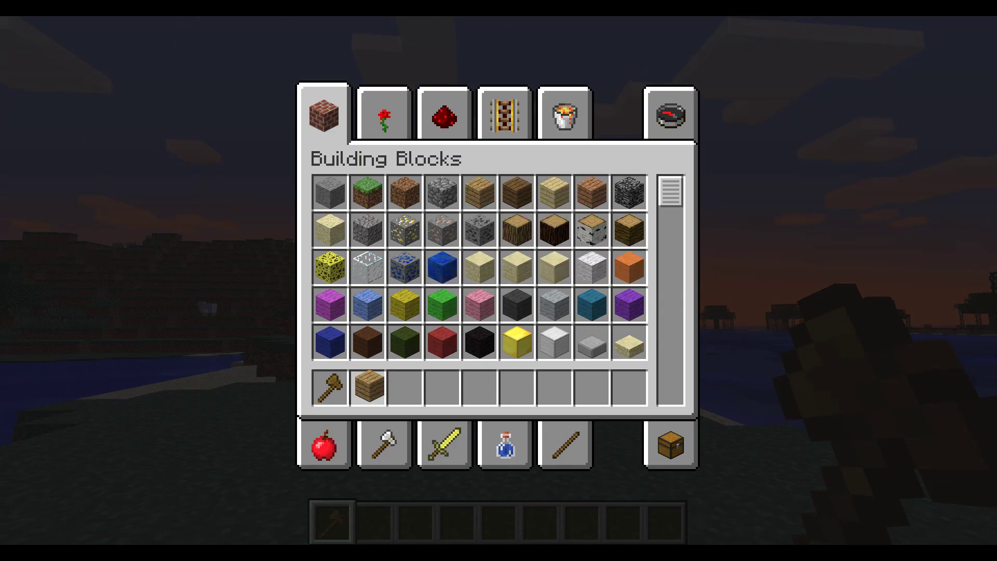
{"action": "key", "text": "e"}
{"action": "key", "text": "2"}
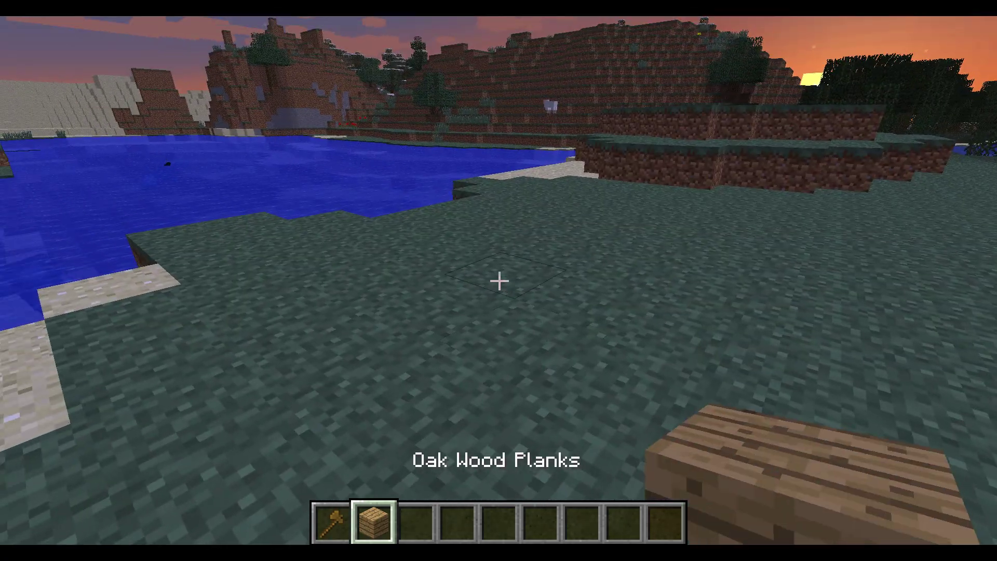
{"action": "right_click", "coordinate": [499, 281]}
{"action": "right_click", "coordinate": [500, 281]}
{"action": "right_click", "coordinate": [499, 281]}
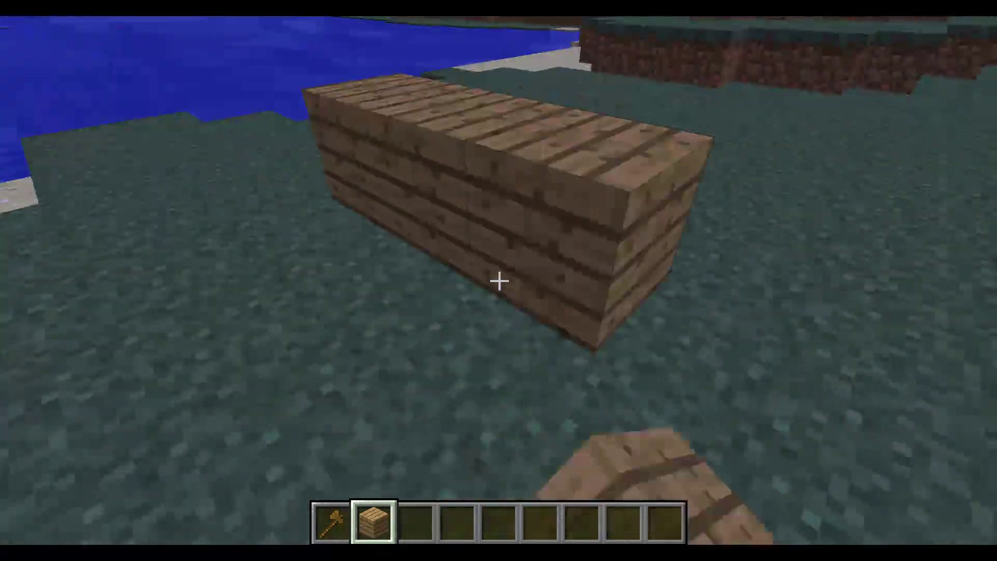
Teleport to the world named world with /mv tp world.
{"action": "key", "text": "slash"}
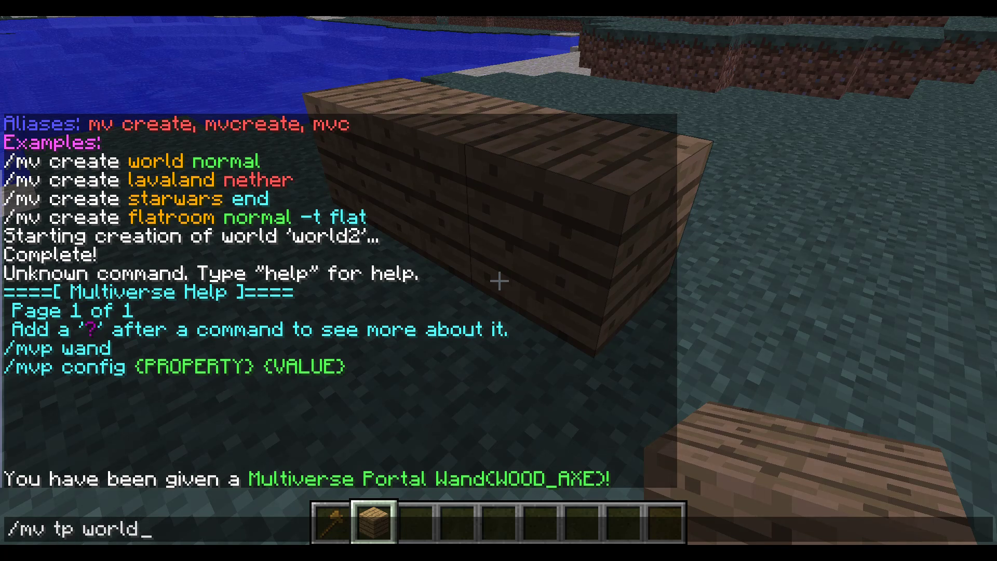
{"action": "type", "text": "mv tp world"}
{"action": "key", "text": "Return"}
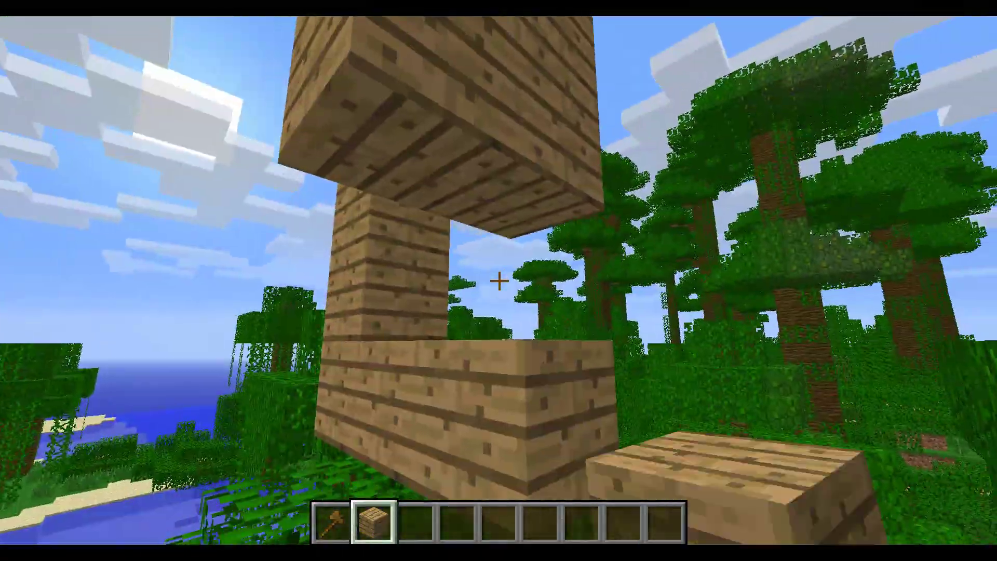
Place two more oak planks to fill the frame's gap and extend its front column.
{"action": "right_click", "coordinate": [499, 281]}
{"action": "right_click", "coordinate": [499, 281]}
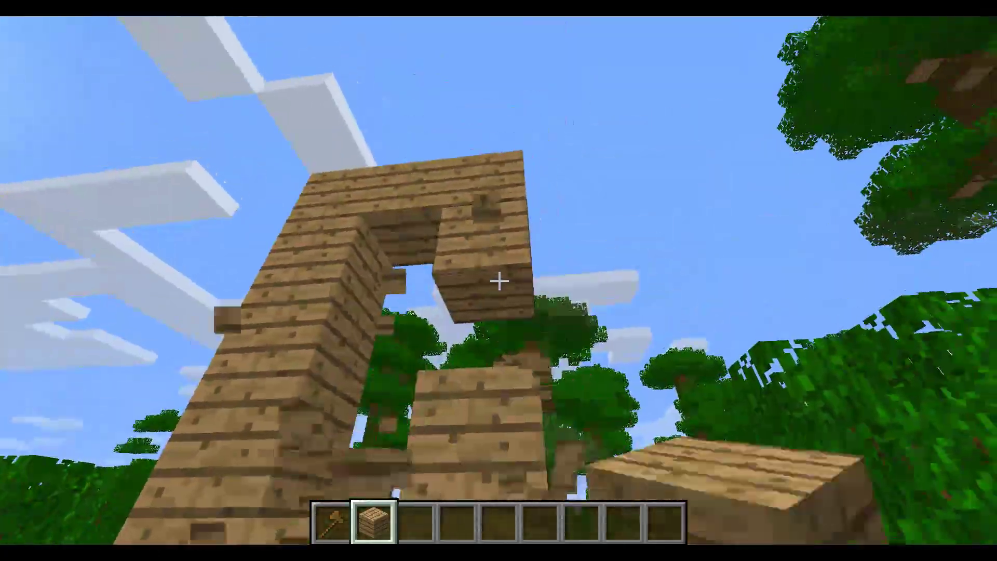
Select the portal area inside the jungle frame by marking both corners with the wand.
{"action": "key", "text": "1"}
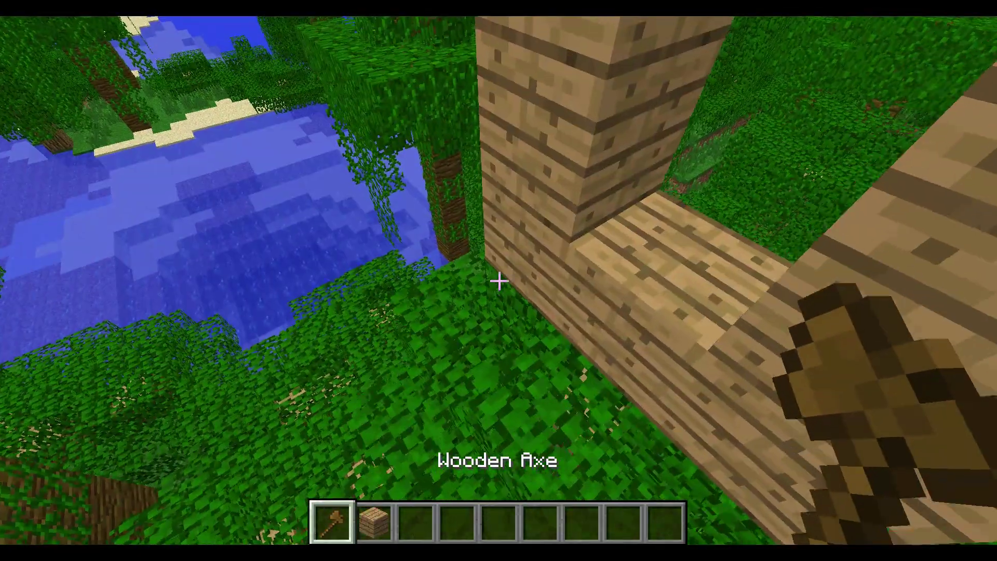
{"action": "left_click", "coordinate": [499, 280]}
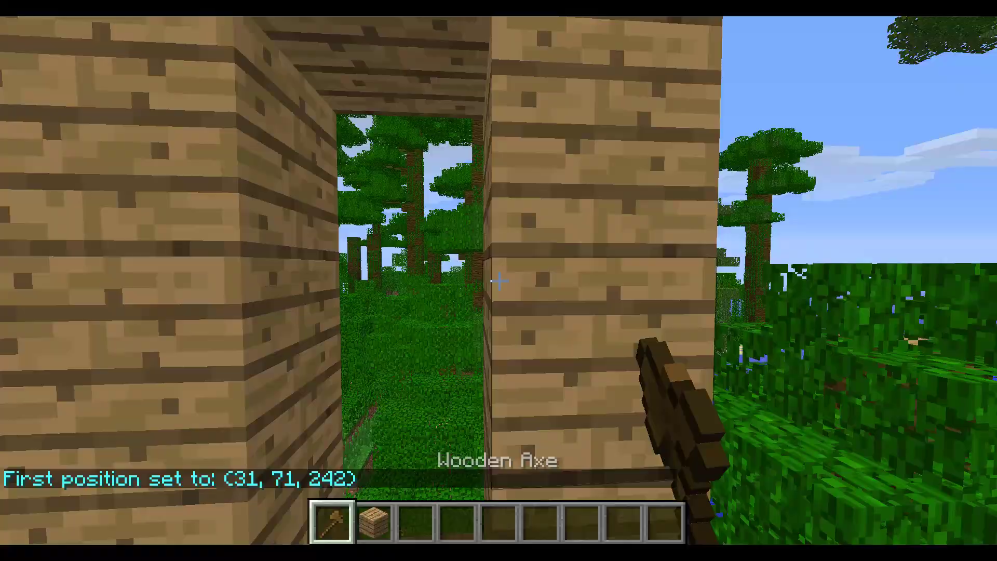
{"action": "right_click", "coordinate": [498, 281]}
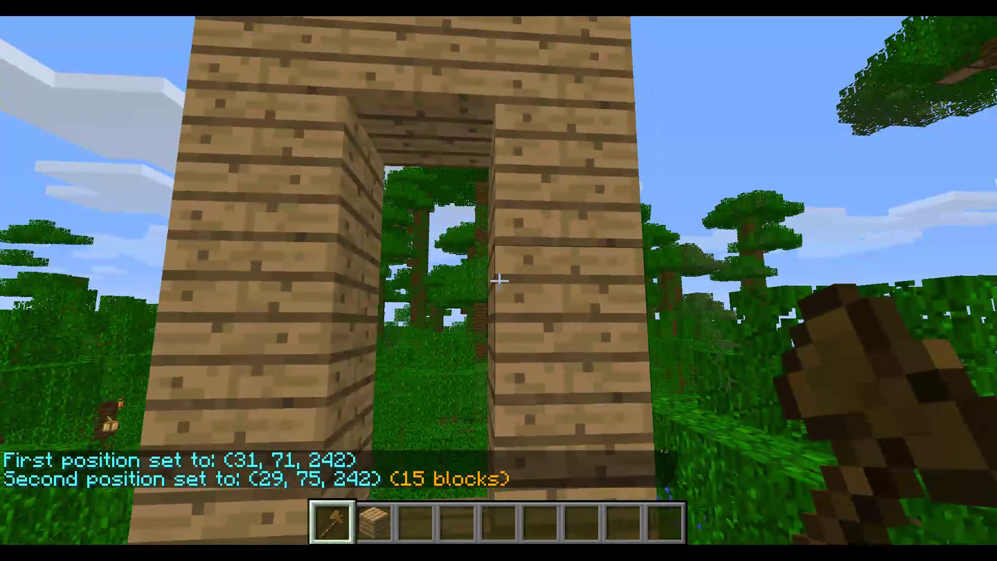
Run /mvp create portal1 p:portal2 to create portal1 with portal2 as destination.
{"action": "type", "text": "/mvp create"}
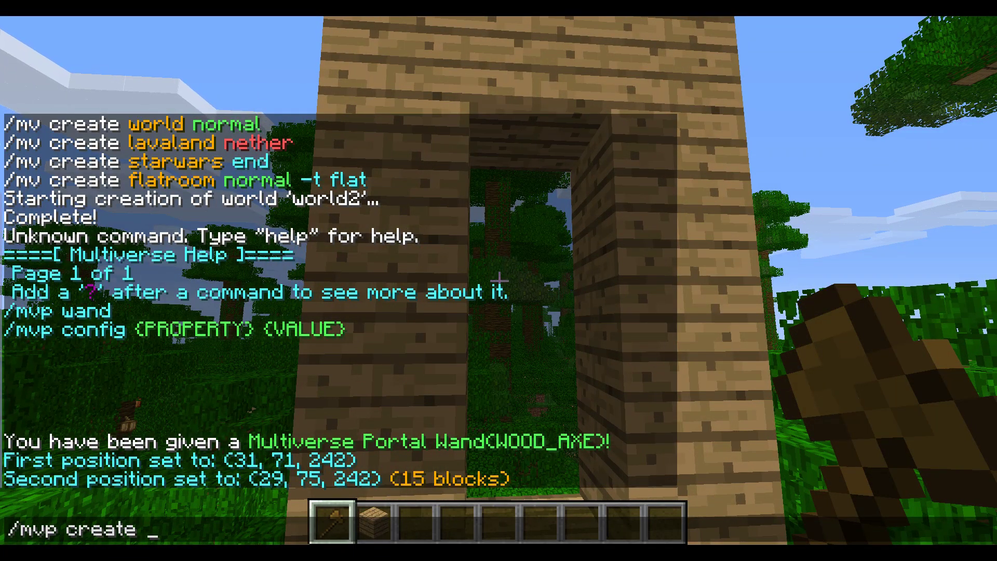
{"action": "type", "text": " wor"}
{"action": "key", "text": "BackSpace"}
{"action": "key", "text": "BackSpace"}
{"action": "key", "text": "BackSpace"}
{"action": "type", "text": "portal1"}
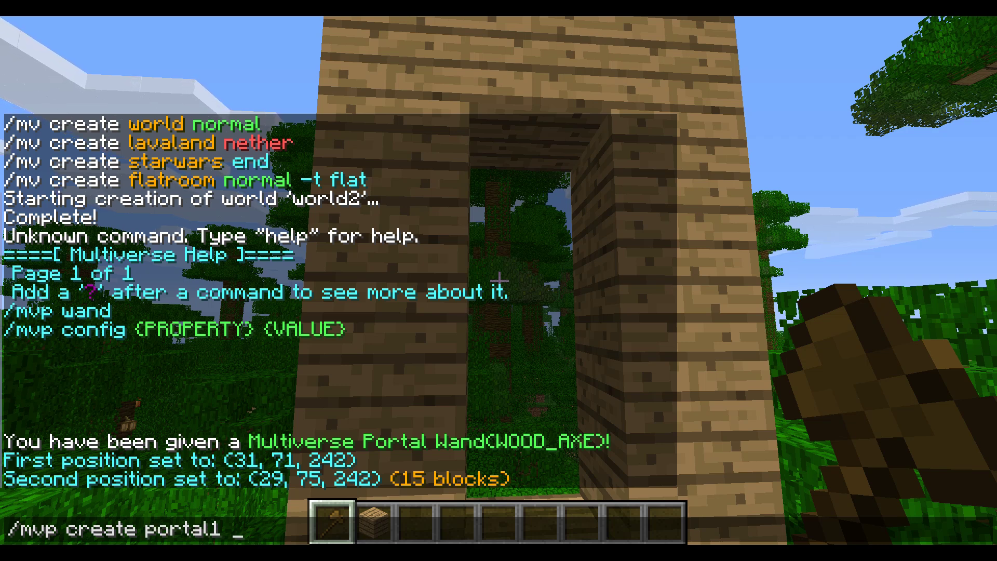
{"action": "type", "text": " p"}
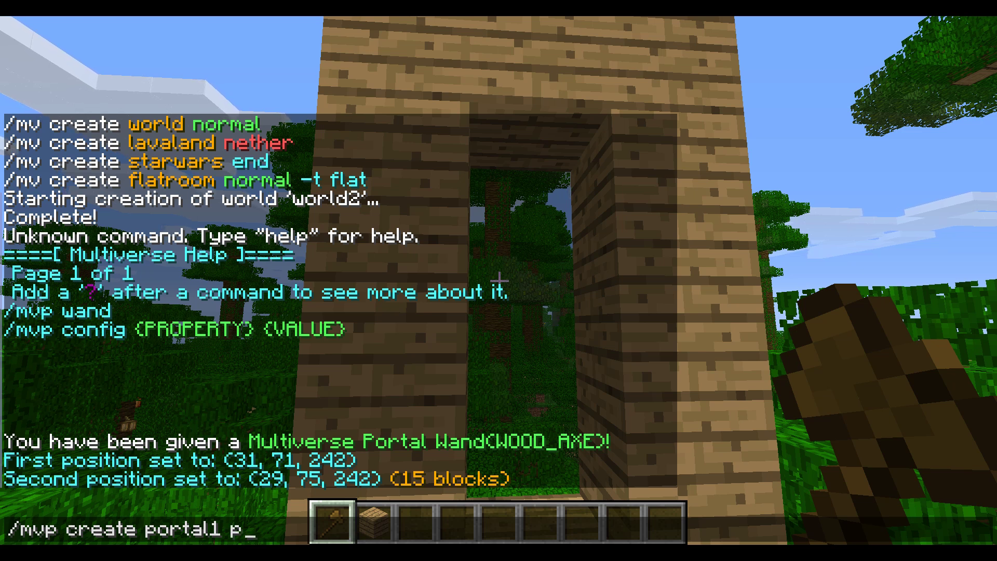
{"action": "type", "text": ":portall"}
{"action": "key", "text": "BackSpace"}
{"action": "type", "text": "2"}
{"action": "key", "text": "Return"}
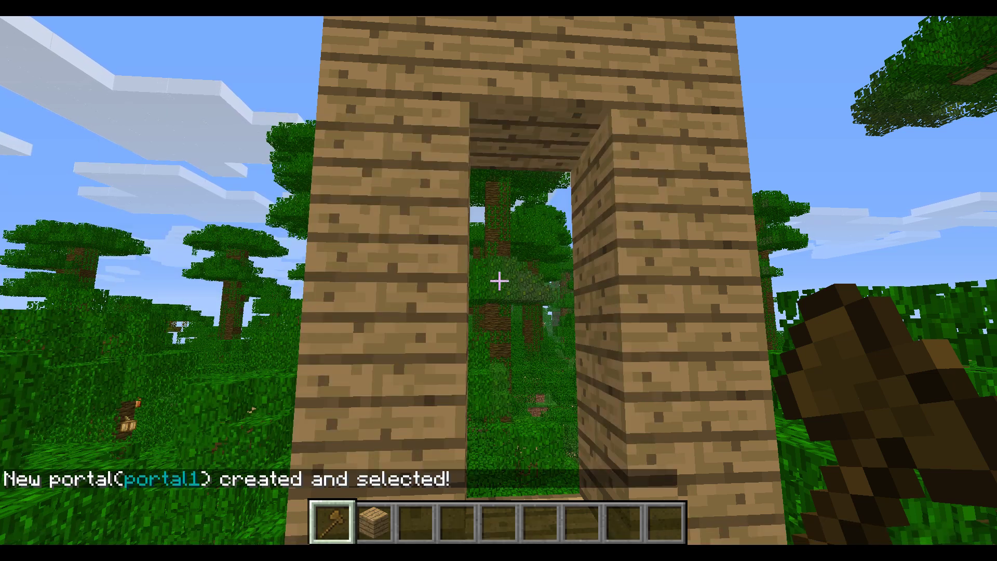
{"action": "type", "text": "/mv tp world2"}
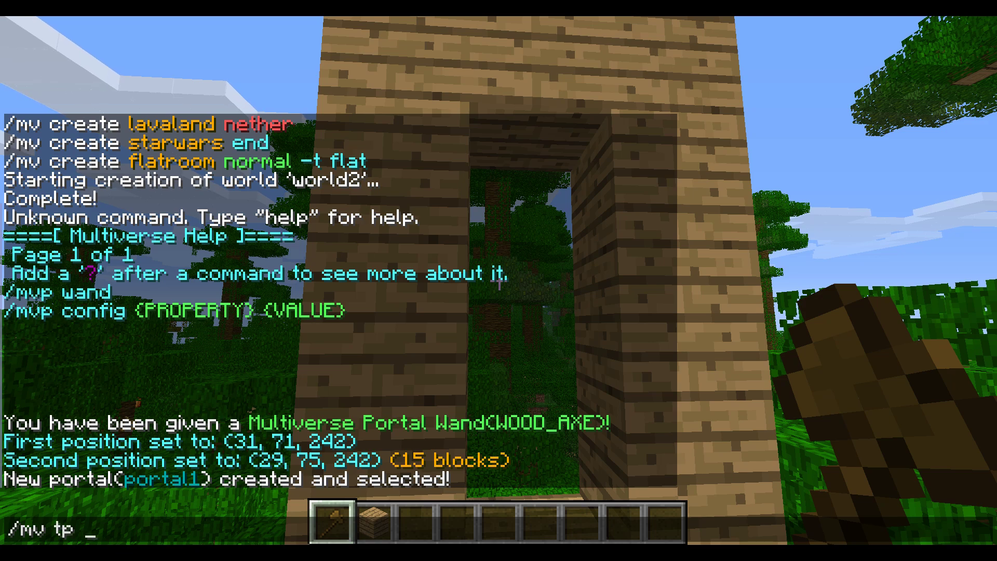
In world2, build an oak-plank frame on the snow with a base row and two pillars.
{"action": "key", "text": "Return"}
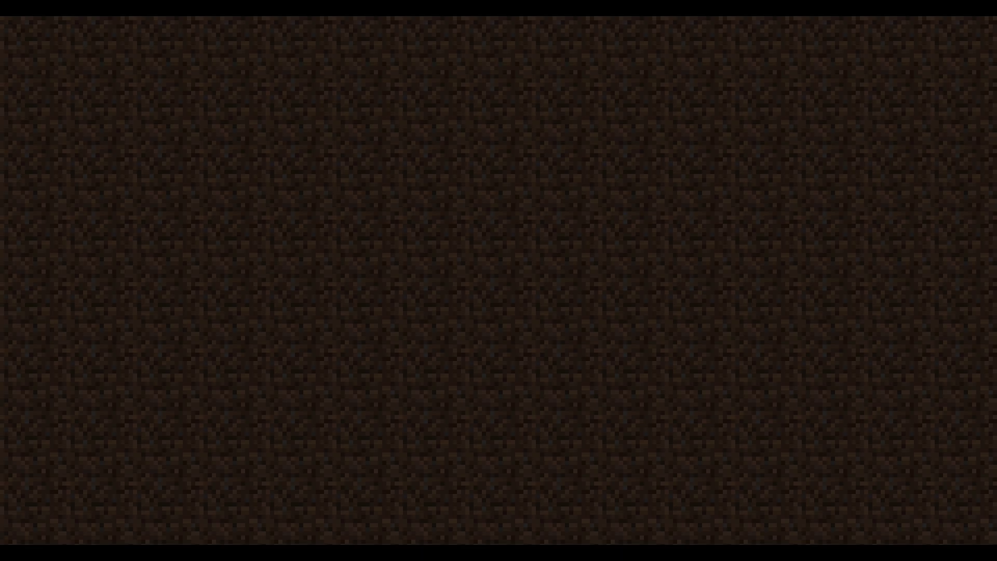
{"action": "key", "text": "2"}
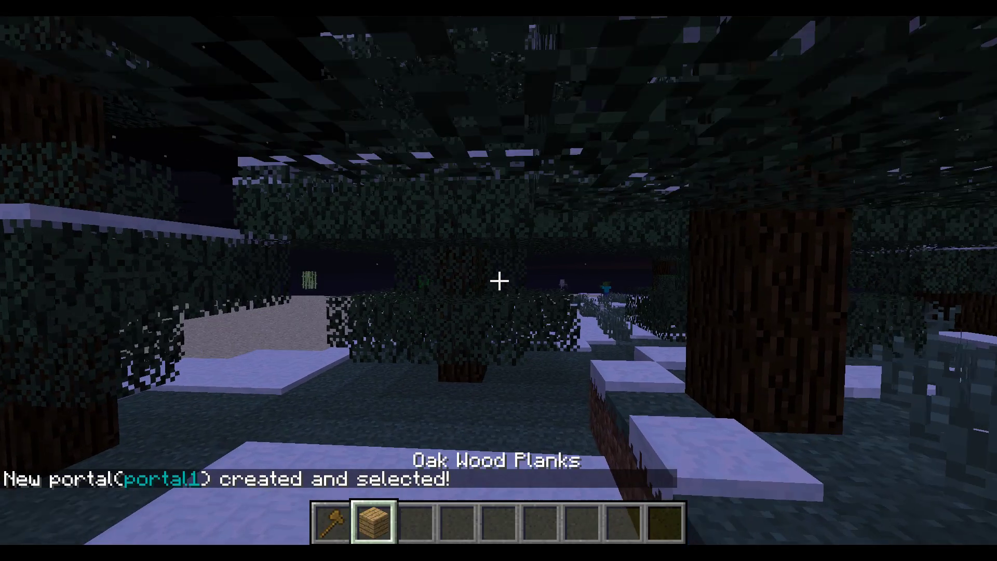
{"action": "right_click", "coordinate": [499, 281]}
{"action": "right_click", "coordinate": [499, 280]}
{"action": "right_click", "coordinate": [499, 281]}
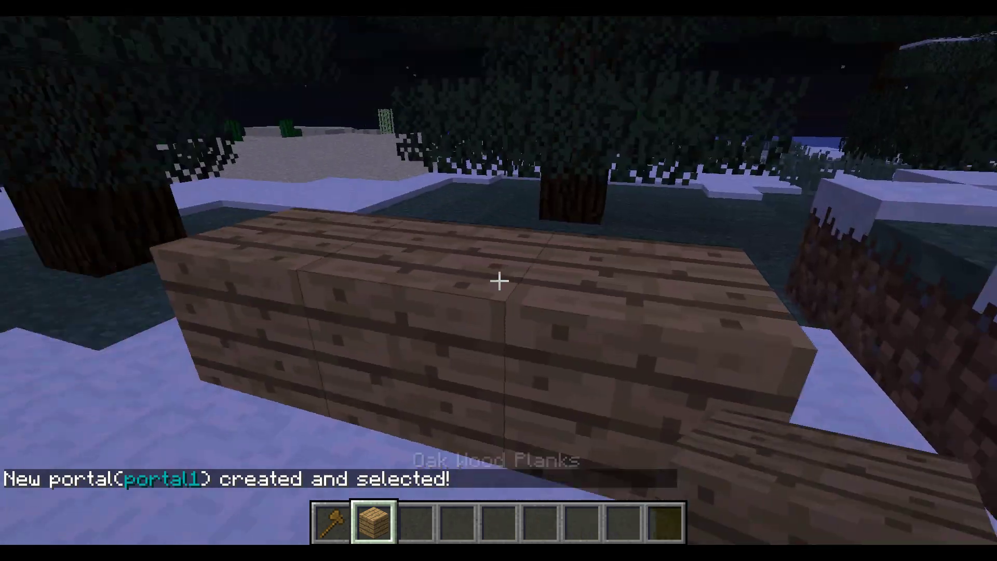
{"action": "right_click", "coordinate": [499, 281]}
{"action": "key", "text": "space"}
{"action": "right_click", "coordinate": [499, 280]}
{"action": "right_click", "coordinate": [499, 281]}
{"action": "right_click", "coordinate": [498, 281]}
{"action": "right_click", "coordinate": [499, 281]}
{"action": "right_click", "coordinate": [499, 280]}
{"action": "right_click", "coordinate": [498, 280]}
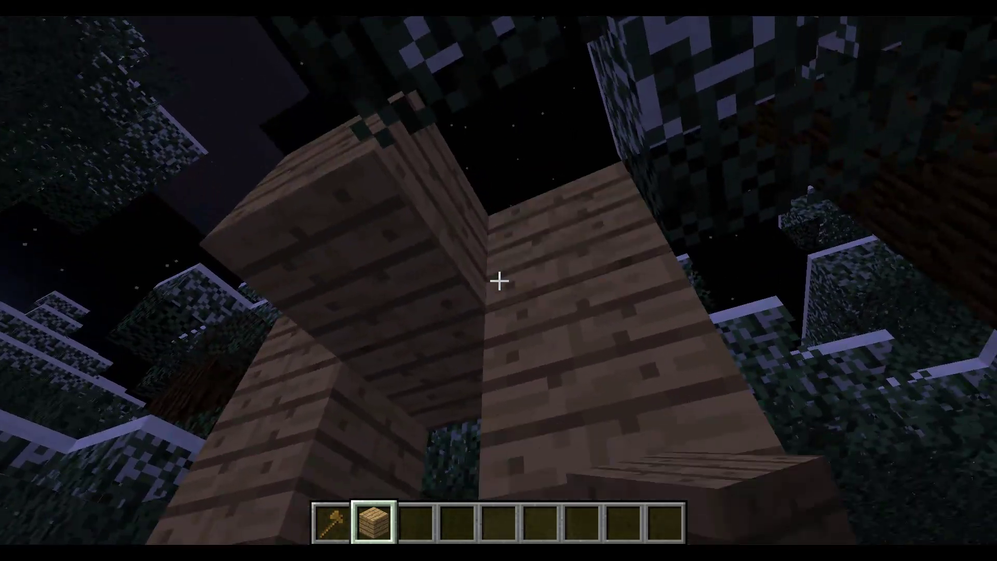
{"action": "left_click", "coordinate": [499, 281]}
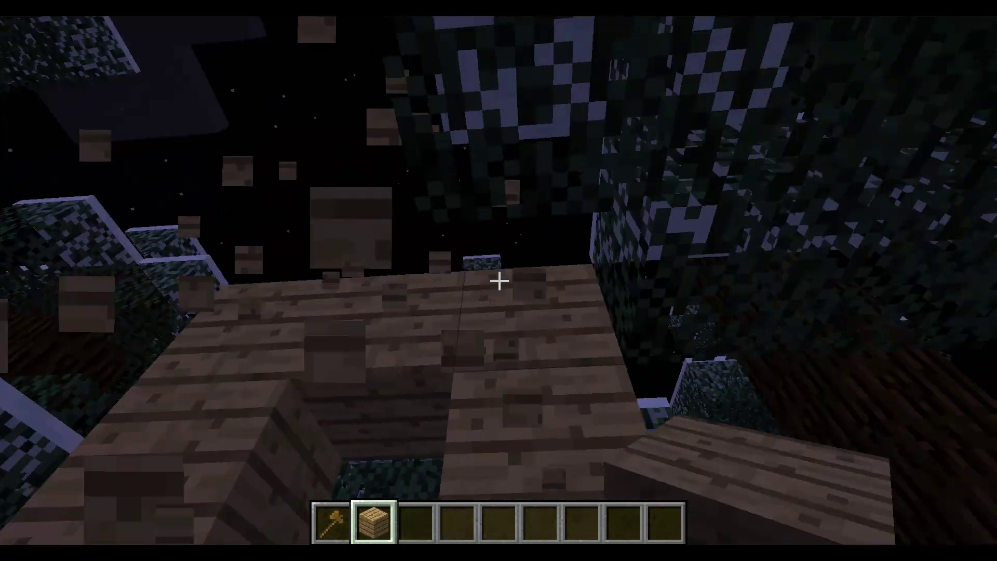
Mark the snowy frame's corners with the wand, first position at (-239, 67, 102).
{"action": "key", "text": "1"}
{"action": "left_click", "coordinate": [498, 281]}
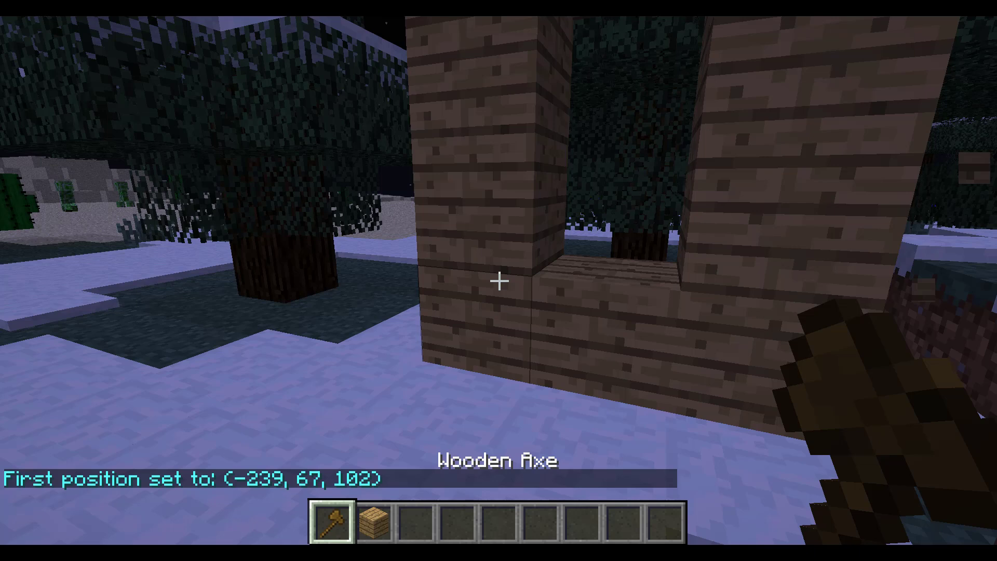
{"action": "right_click", "coordinate": [499, 281]}
Run /mvp create portal2 p:portal1, then walk into the new portal with an empty hand.
{"action": "type", "text": "t/mvp"}
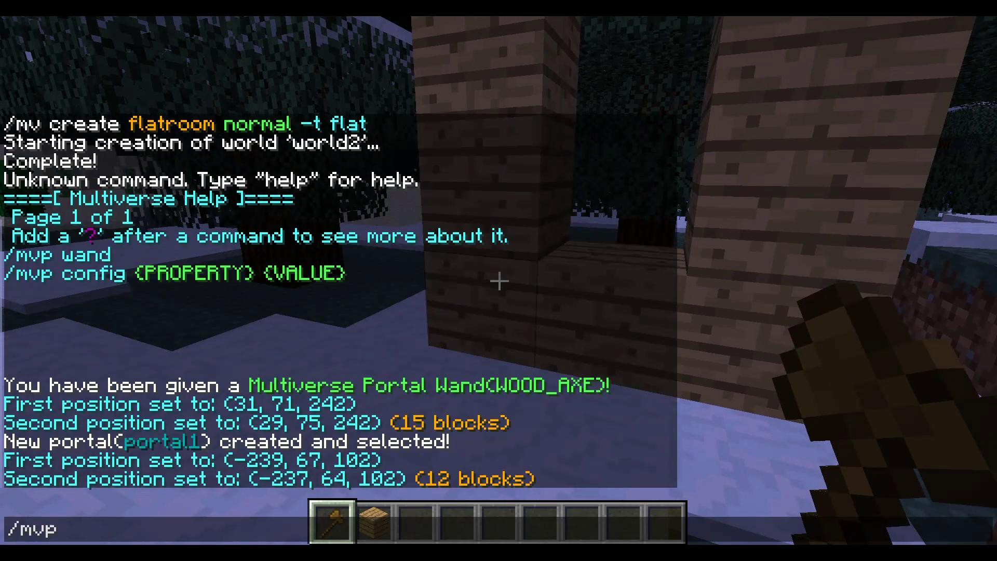
{"action": "type", "text": " create"}
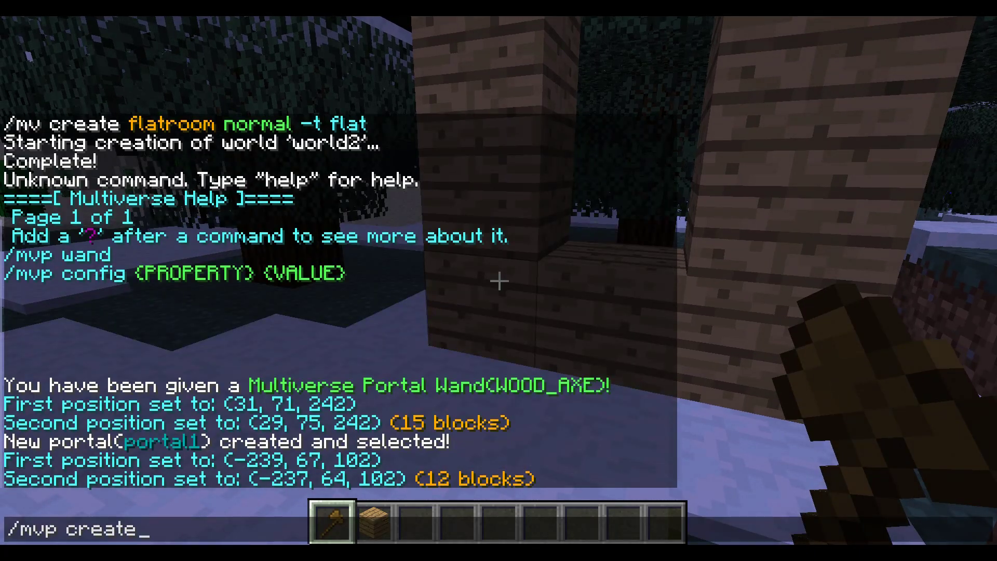
{"action": "type", "text": " portal2"}
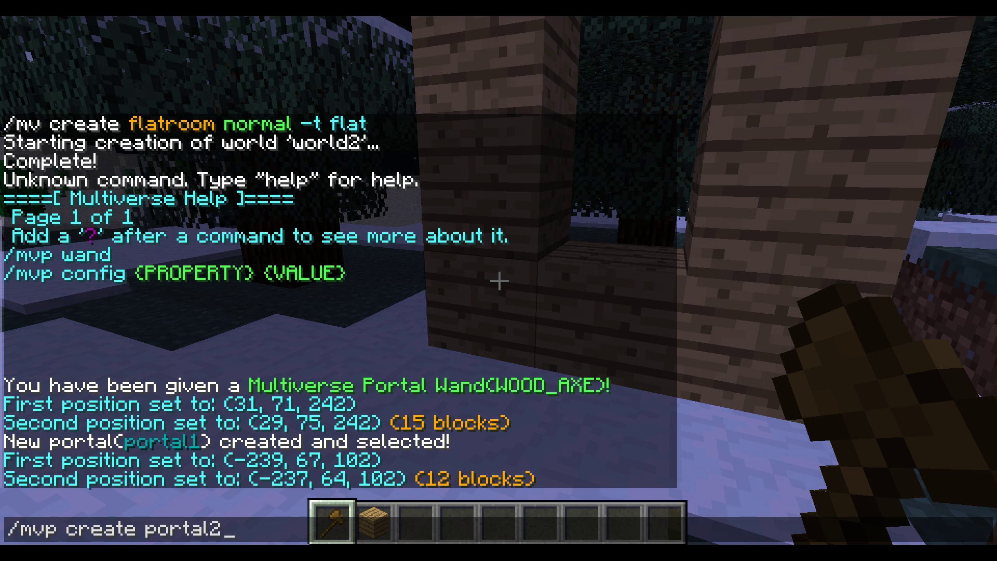
{"action": "type", "text": "p:portal1"}
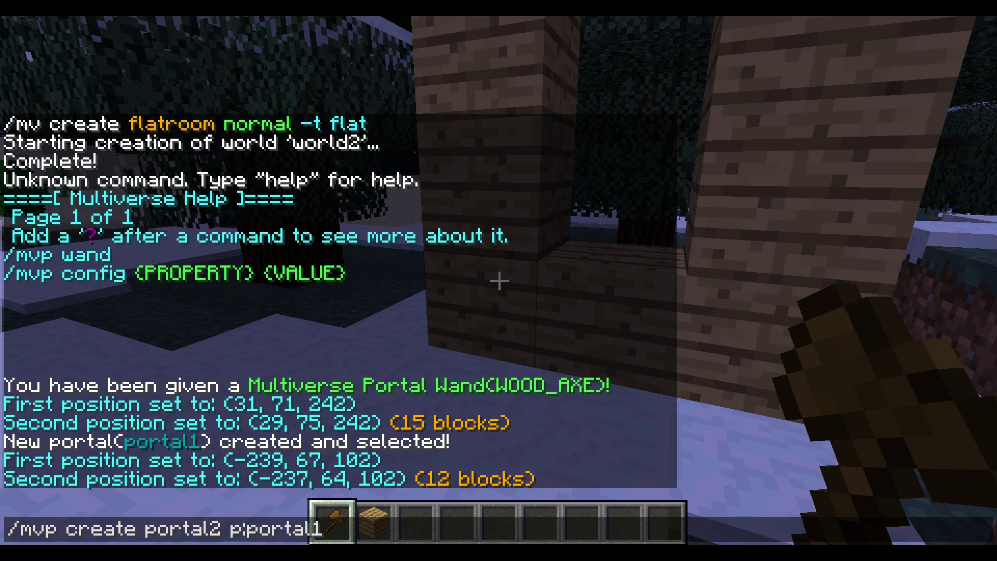
{"action": "key", "text": "Return"}
{"action": "key", "text": "3"}
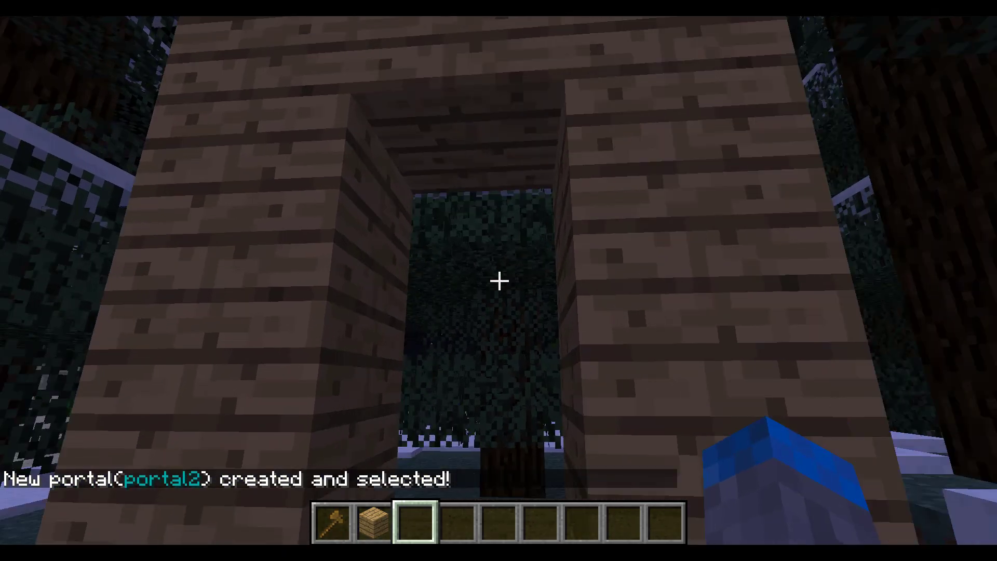
{"action": "key", "text": "w"}
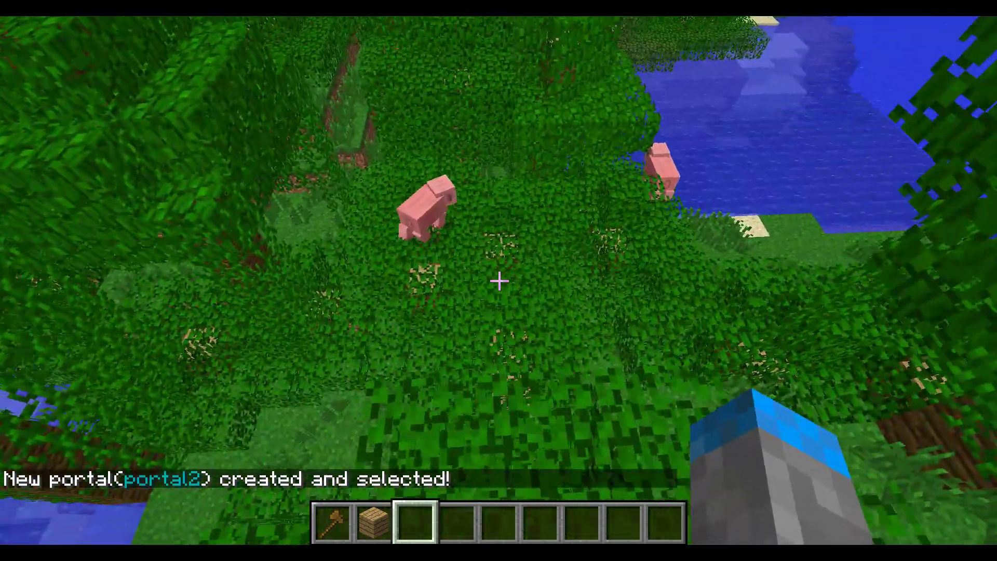
Jump and look around the jungle after arriving through the snowy portal.
{"action": "key", "text": "space"}
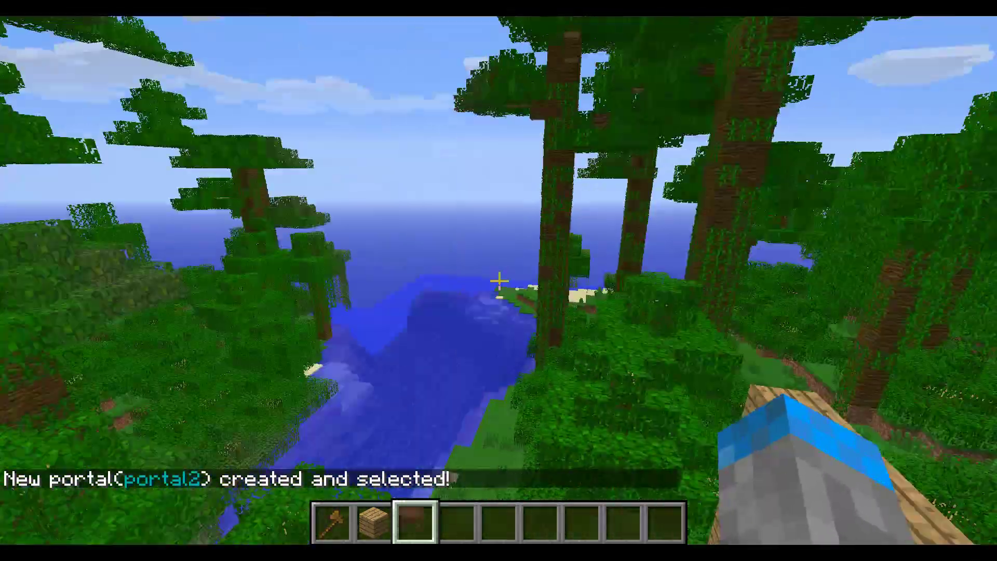
{"action": "scroll", "coordinate": [499, 281], "scroll_direction": "up", "scroll_amount": 2}
{"action": "scroll", "coordinate": [499, 280], "scroll_direction": "down", "scroll_amount": 2}
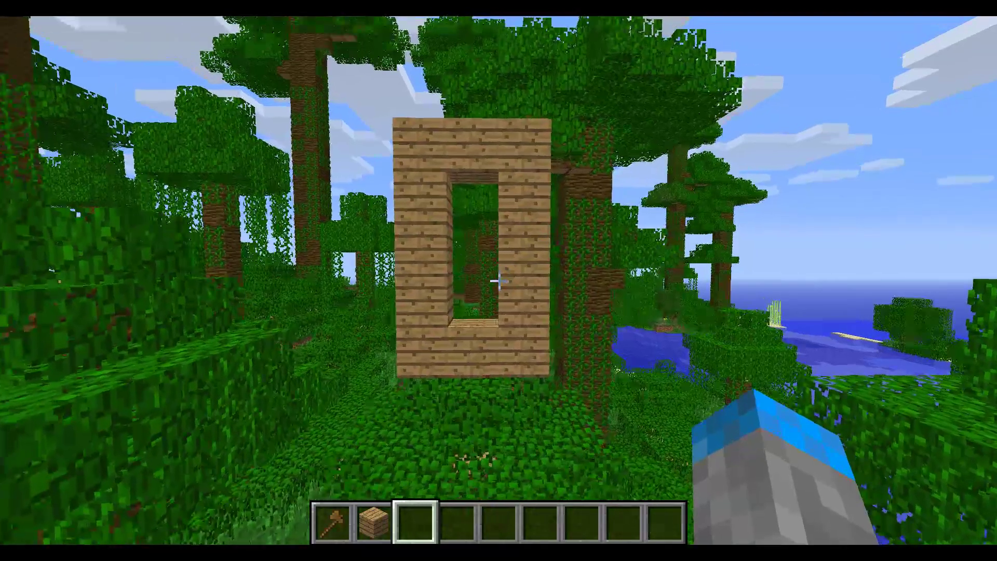
{"action": "scroll", "coordinate": [499, 281], "scroll_direction": "up", "scroll_amount": 1}
Walk to the oak-plank portal1 frame and send the chat message 'ttg'.
{"action": "key", "text": "w"}
{"action": "scroll", "coordinate": [499, 281], "scroll_direction": "down", "scroll_amount": 1}
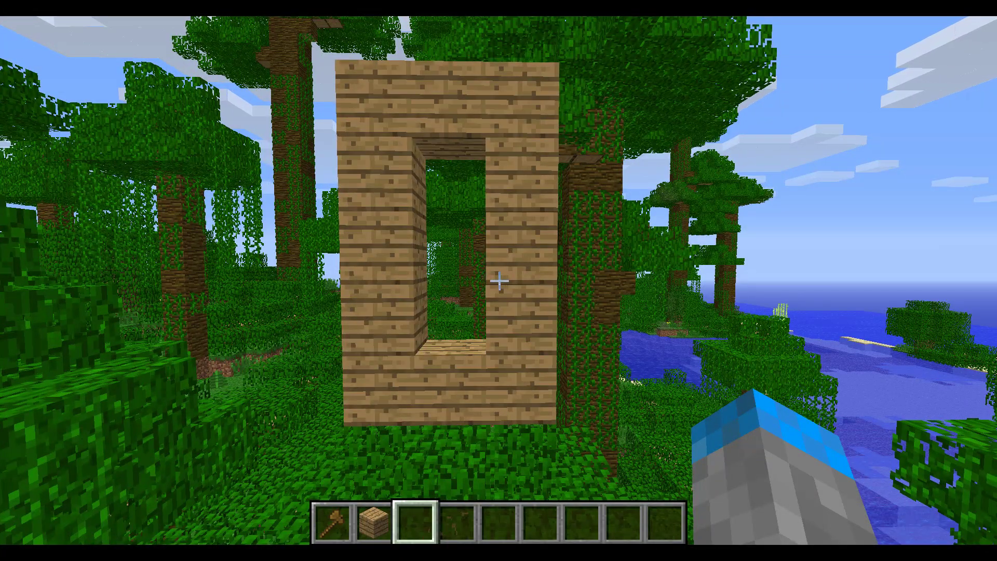
{"action": "key", "text": "Return"}
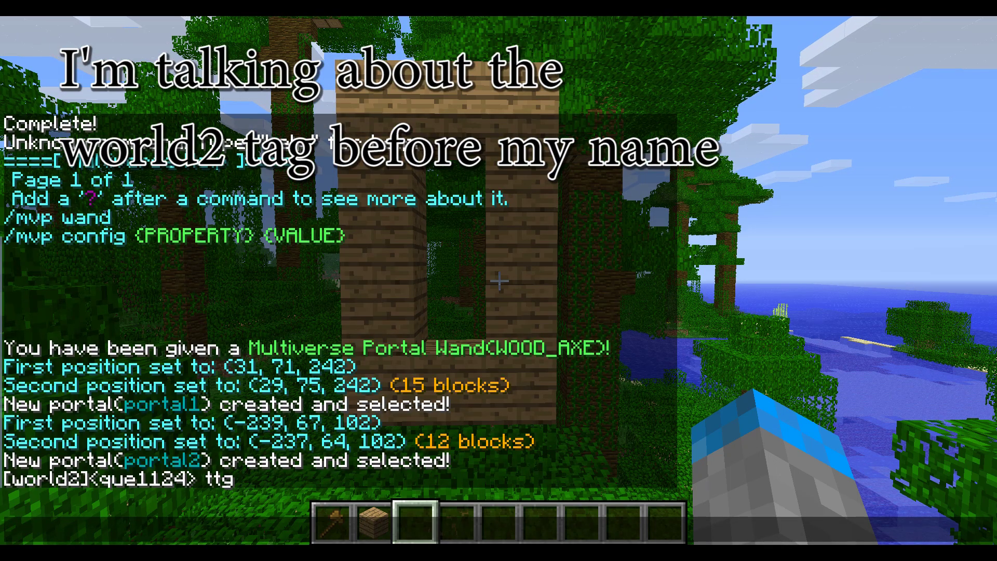
{"action": "key", "text": "Escape"}
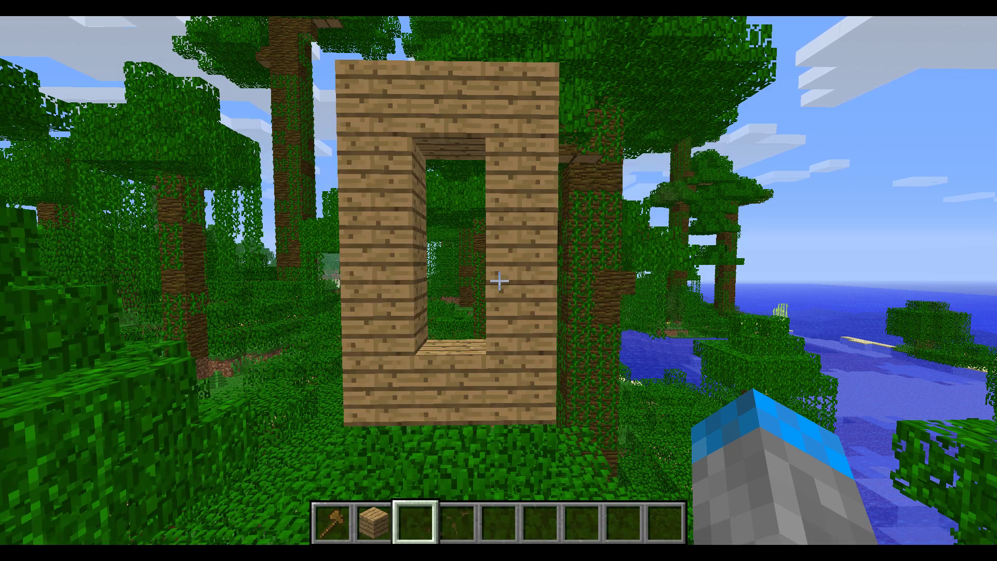